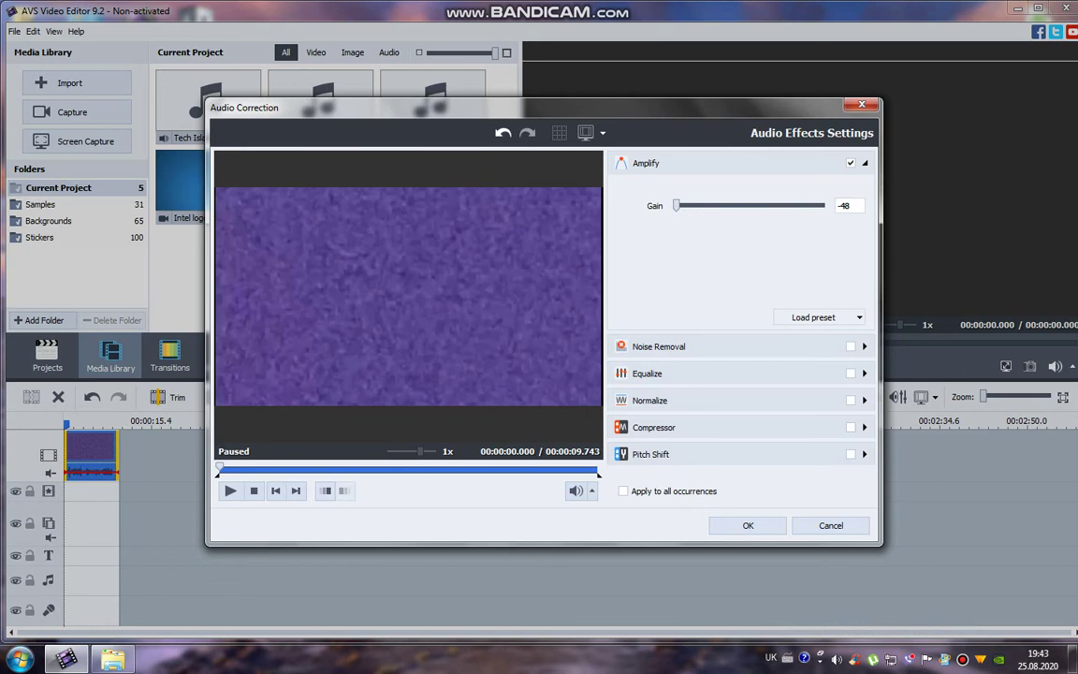
Apply the -48 Amplify gain to the clip and duplicate the clip twice on the timeline.
click(748, 526)
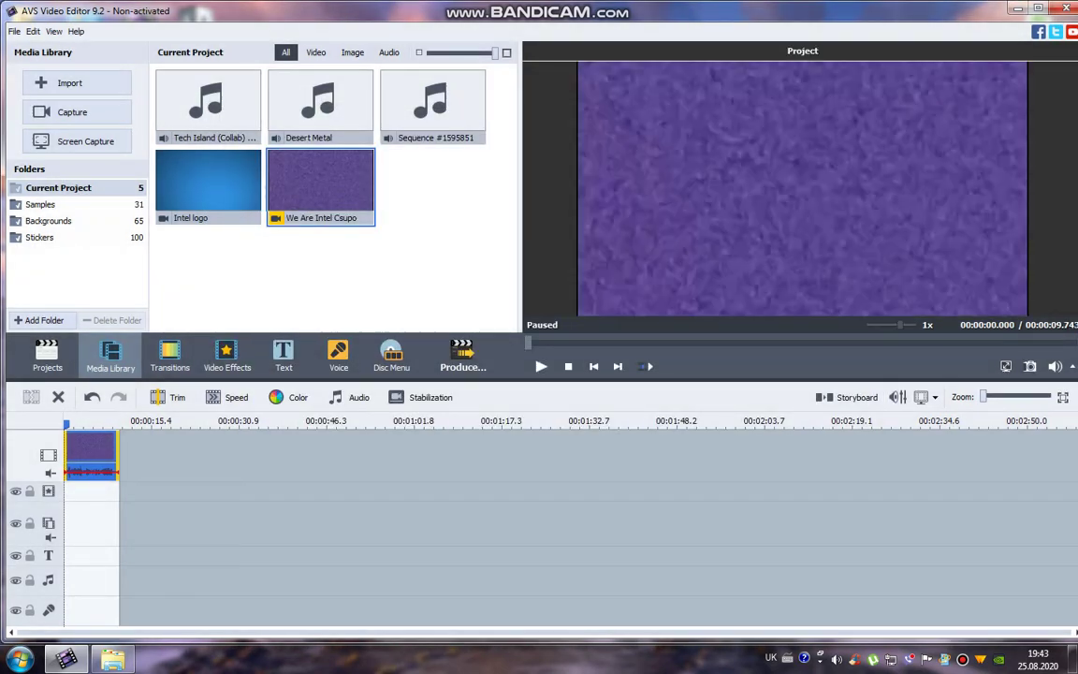
right_click(112, 456)
click(165, 428)
right_click(157, 445)
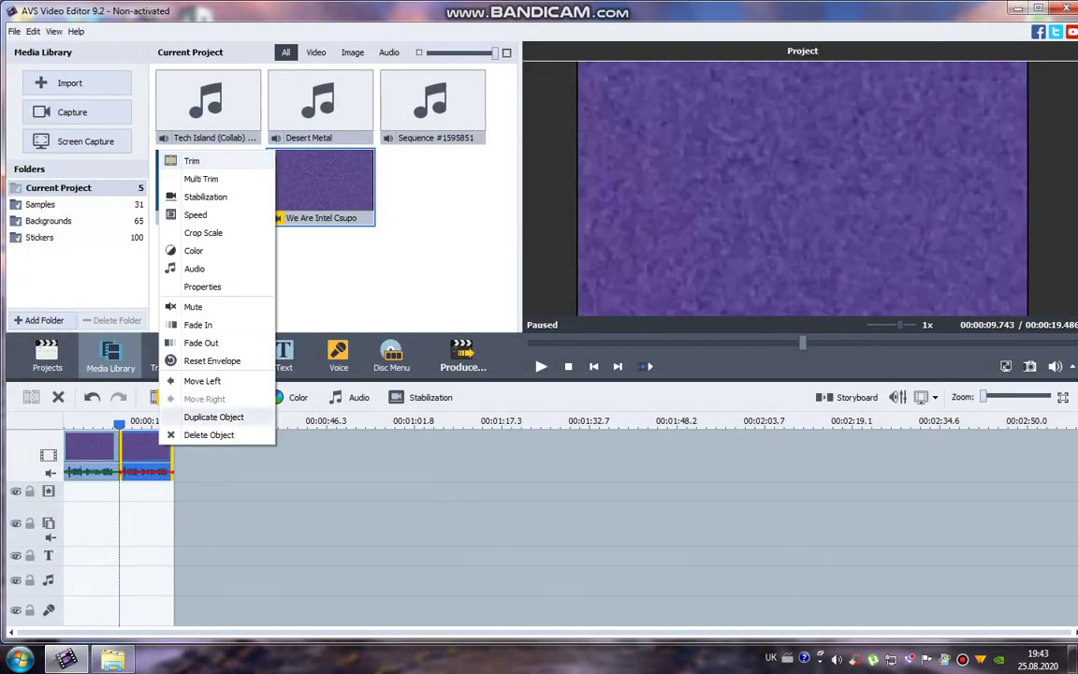
click(207, 414)
Add five extra video effect lines to the timeline.
click(228, 356)
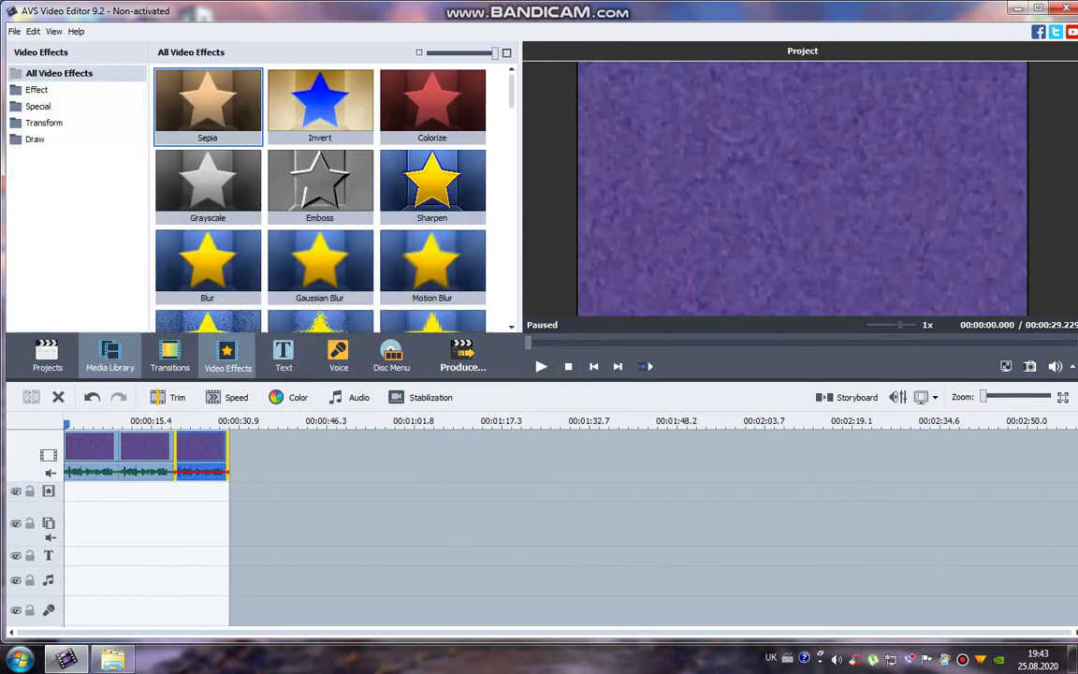
drag(434, 99, 492, 220)
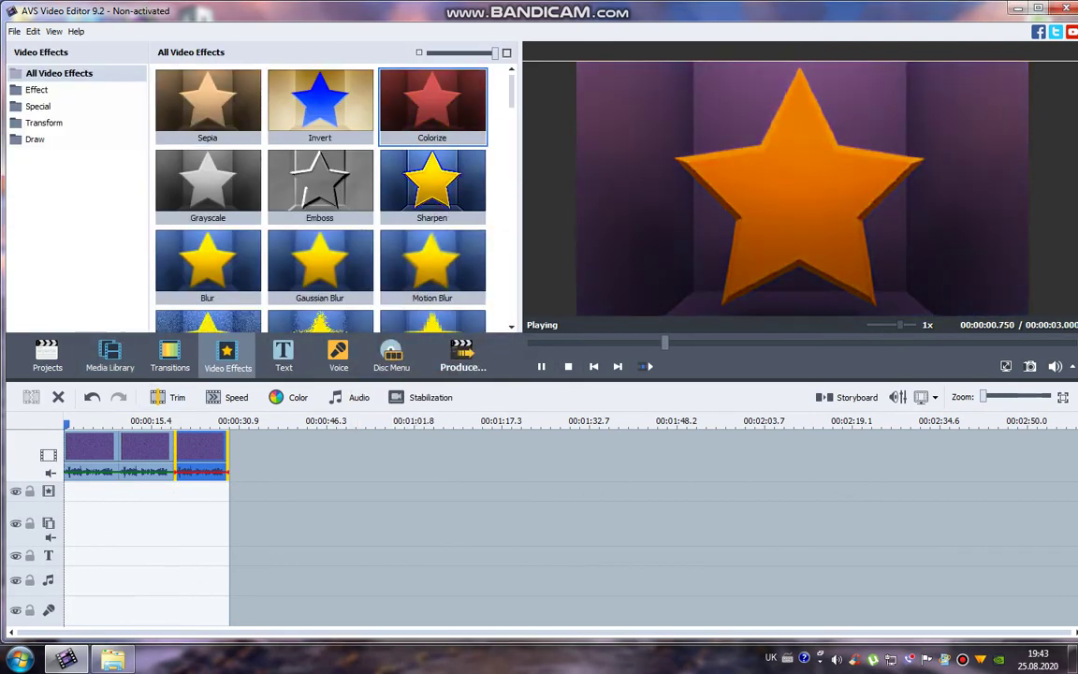
right_click(53, 490)
click(92, 537)
right_click(74, 505)
click(115, 588)
right_click(73, 516)
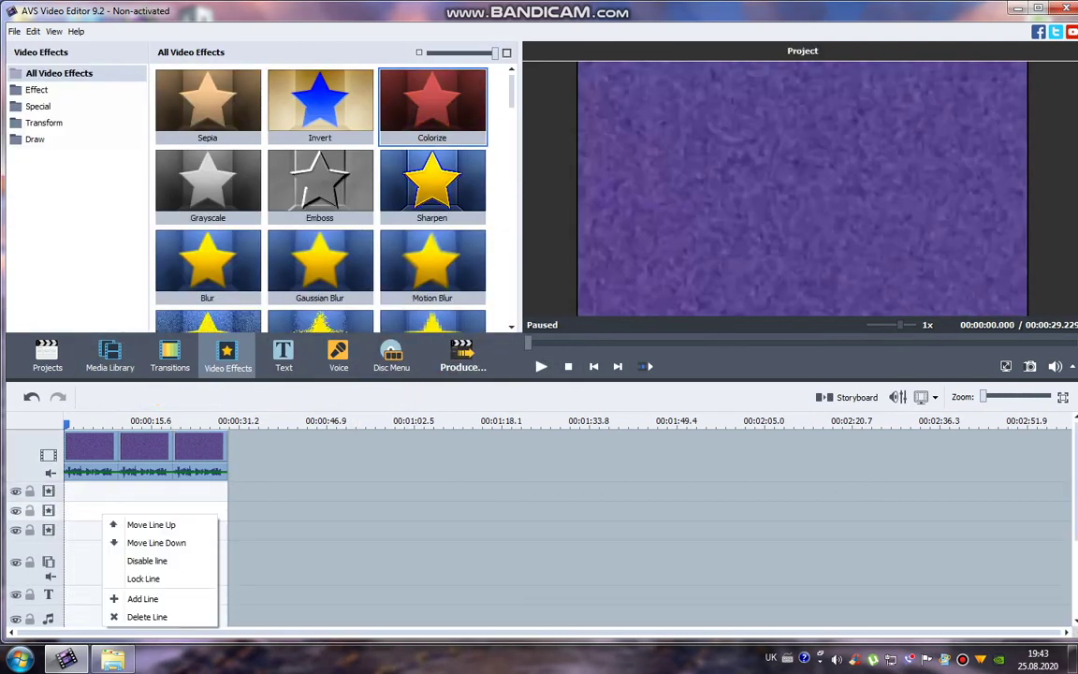
click(113, 596)
right_click(132, 530)
click(171, 606)
right_click(165, 515)
click(202, 595)
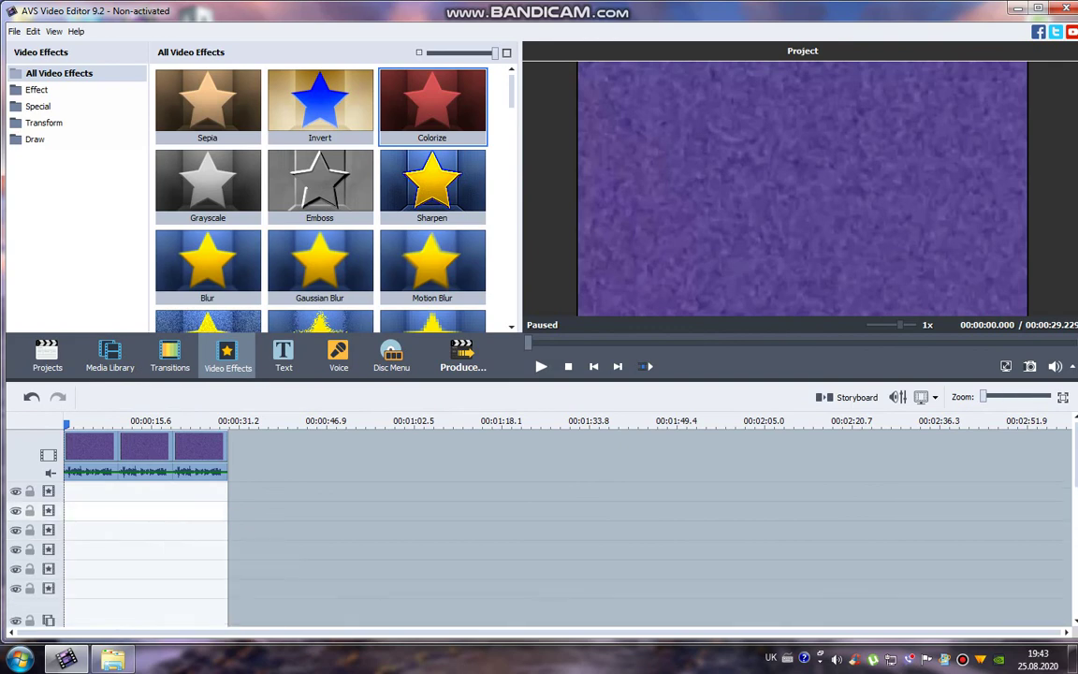
Place the Wind effect on the first effect line and shorten it to span only the first clip.
scroll(320, 196, down, 6)
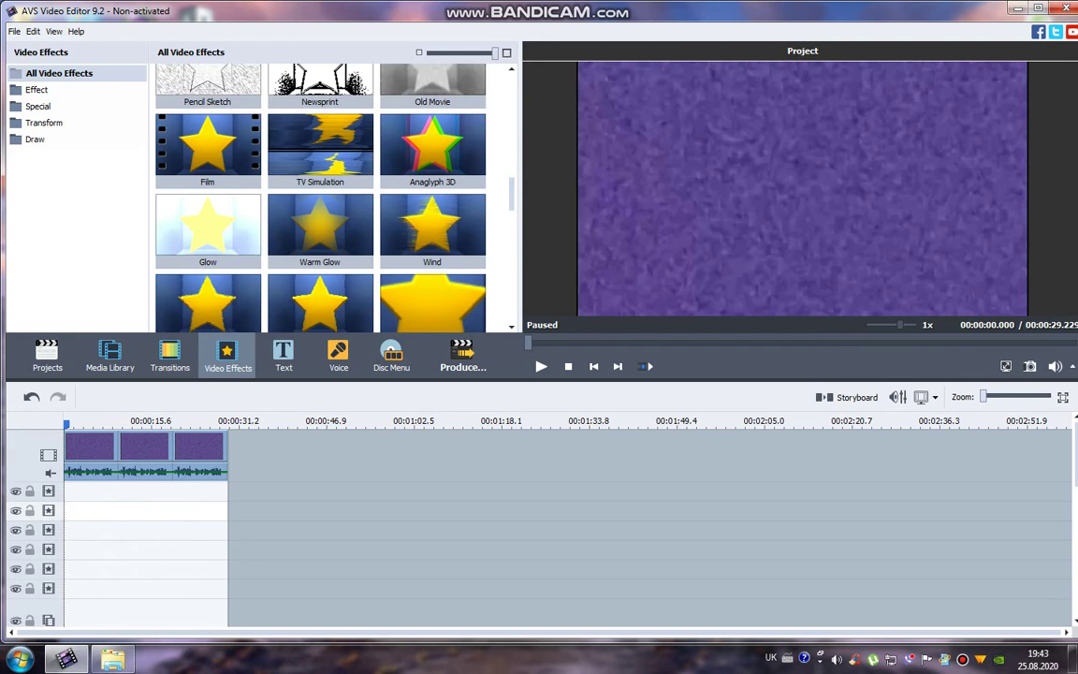
scroll(320, 197, down, 1)
drag(431, 187, 118, 493)
click(123, 422)
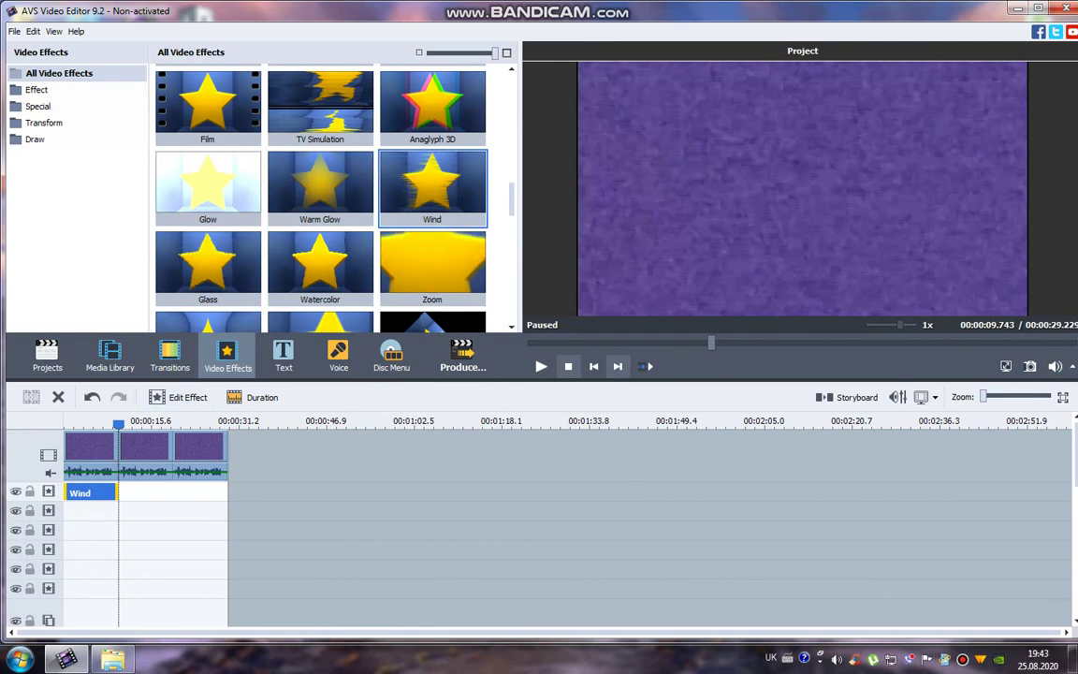
Add the Resample effect over the first clip on the second effect line and set its count to 2.
scroll(431, 257, down, 4)
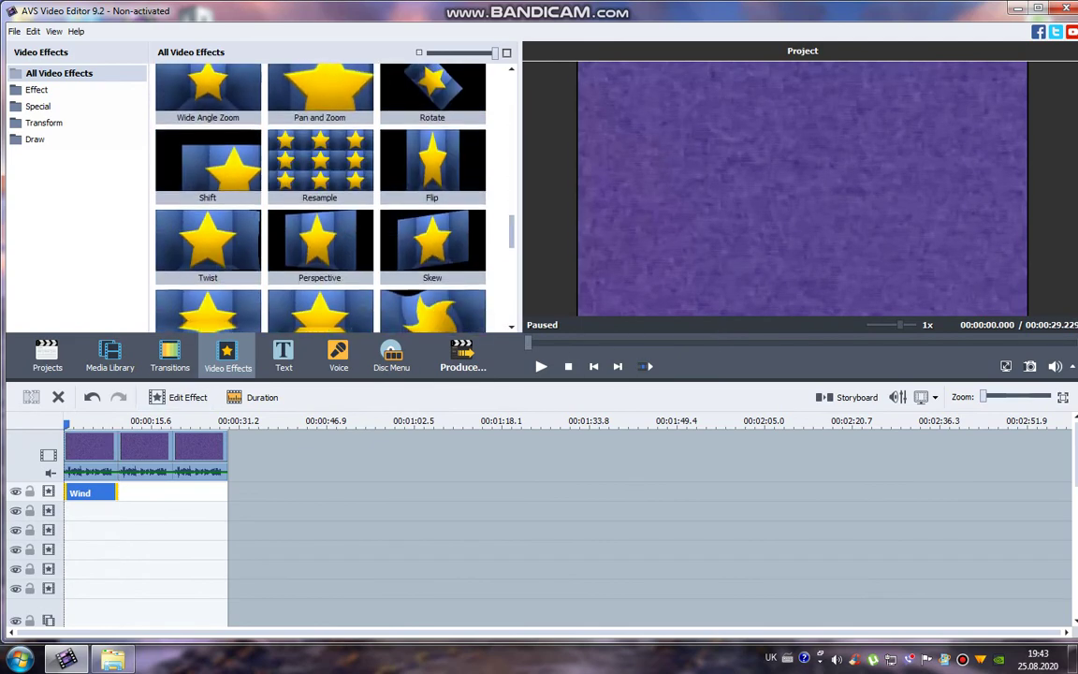
drag(323, 136, 138, 515)
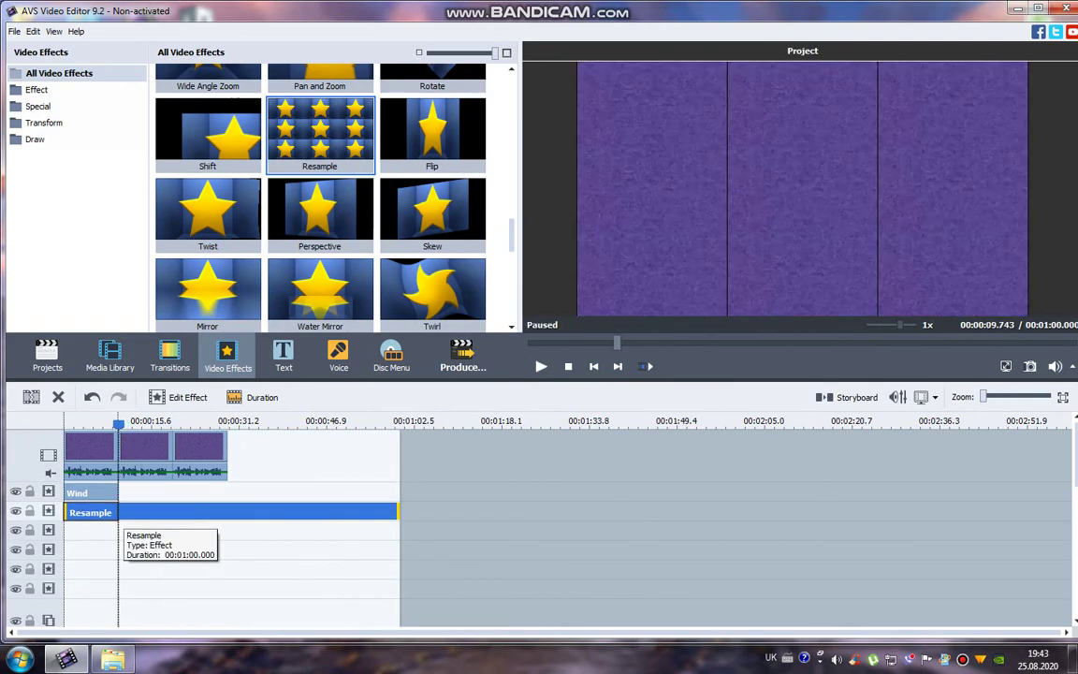
click(568, 366)
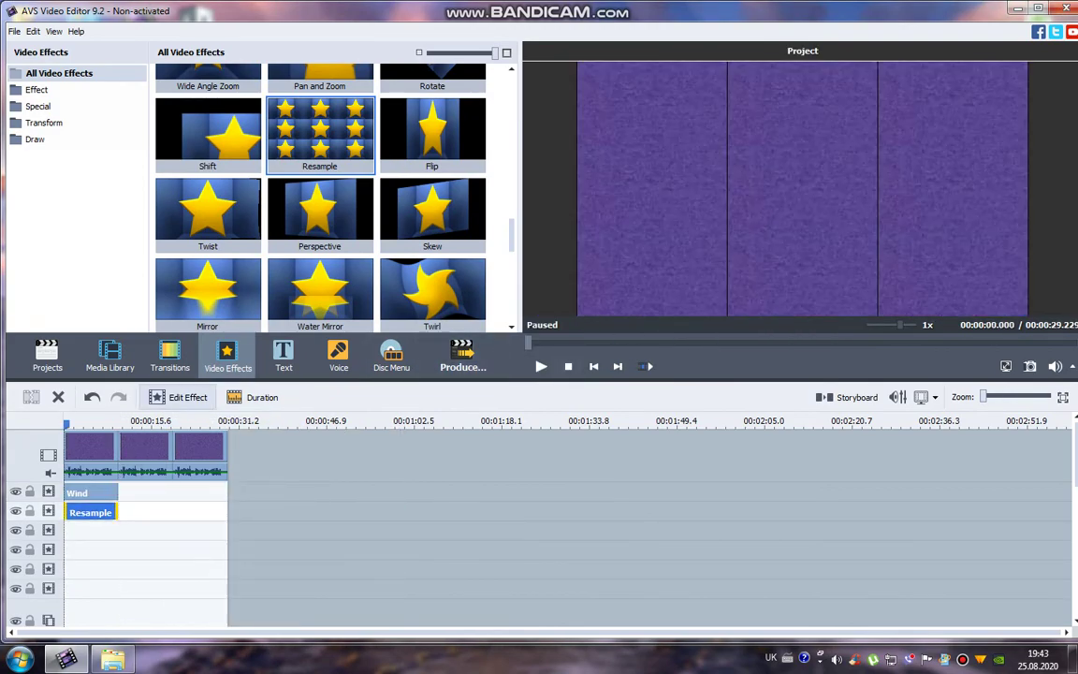
click(179, 398)
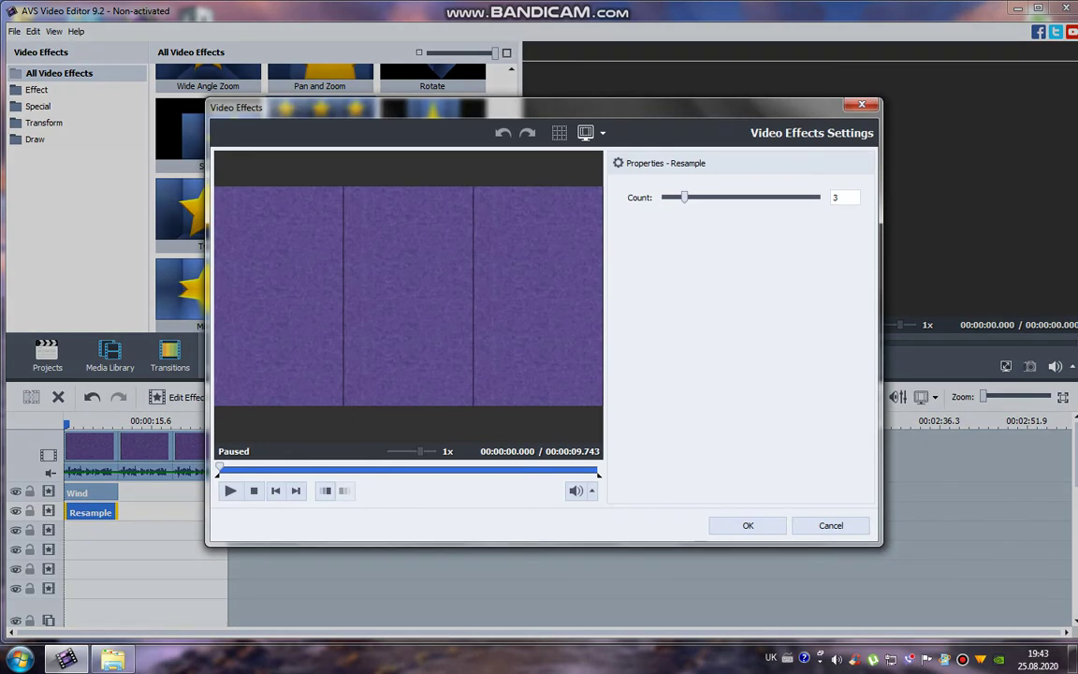
drag(685, 198, 696, 197)
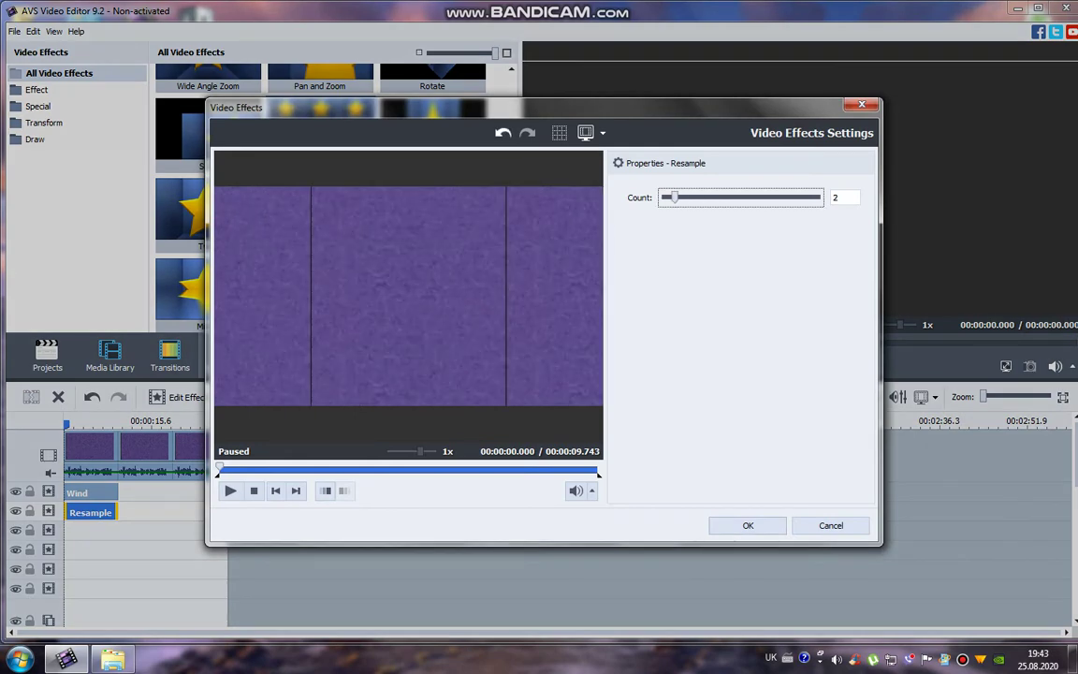
click(748, 526)
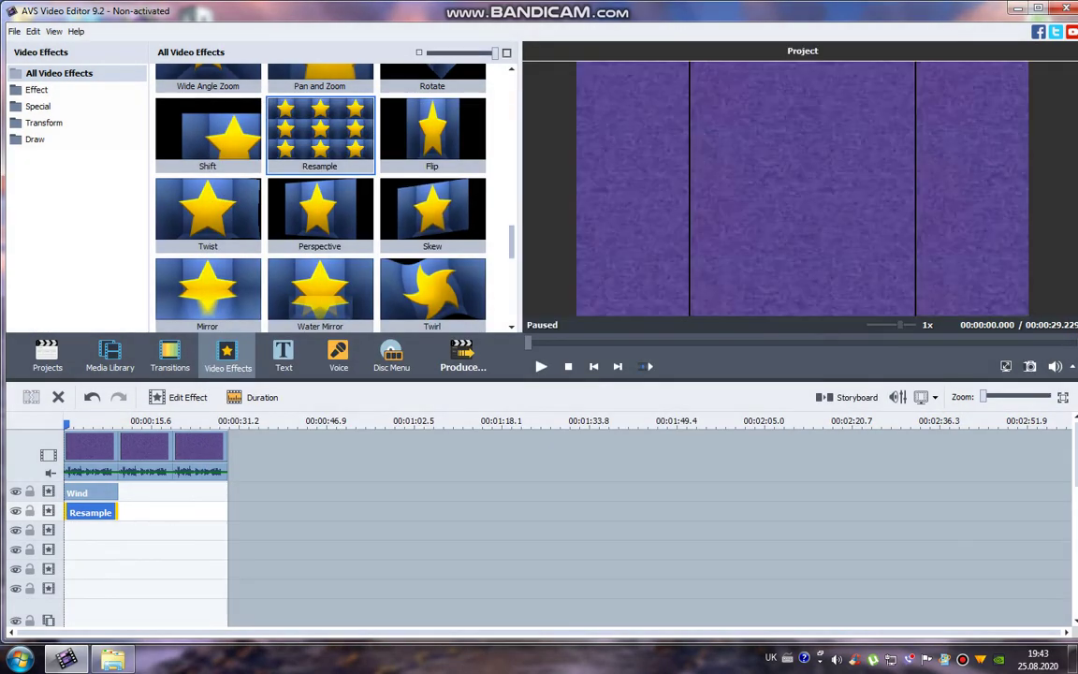
Add the Wave effect over the first clip on the third effect line, with 3 peaks and a speed of -20.
scroll(320, 201, down, 3)
drag(321, 173, 121, 531)
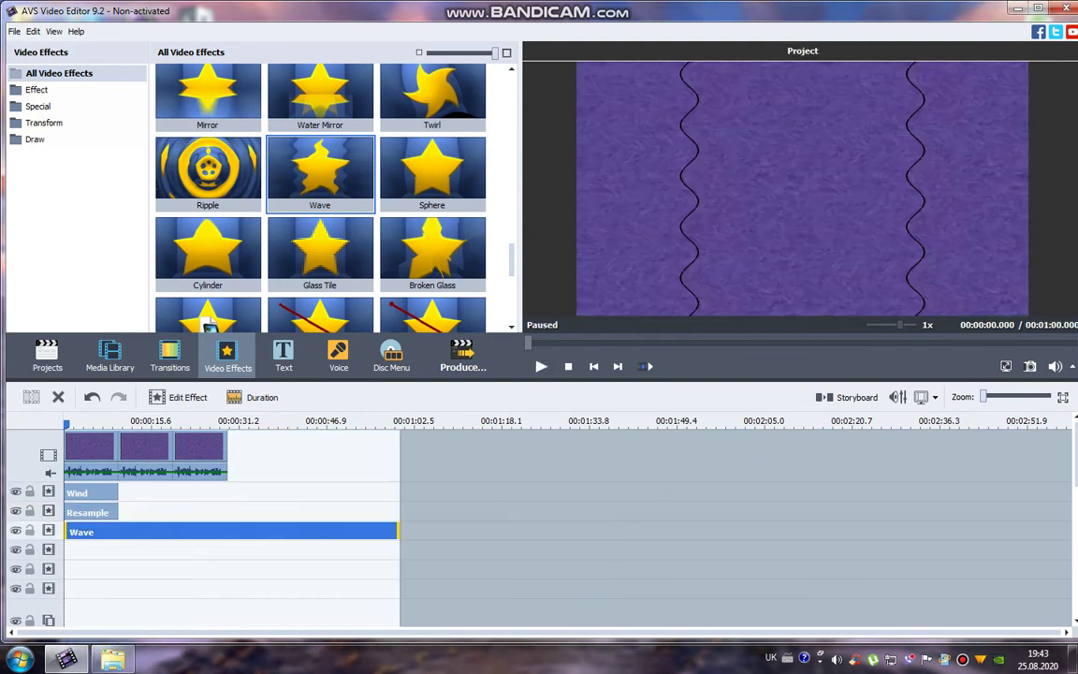
drag(399, 531, 118, 531)
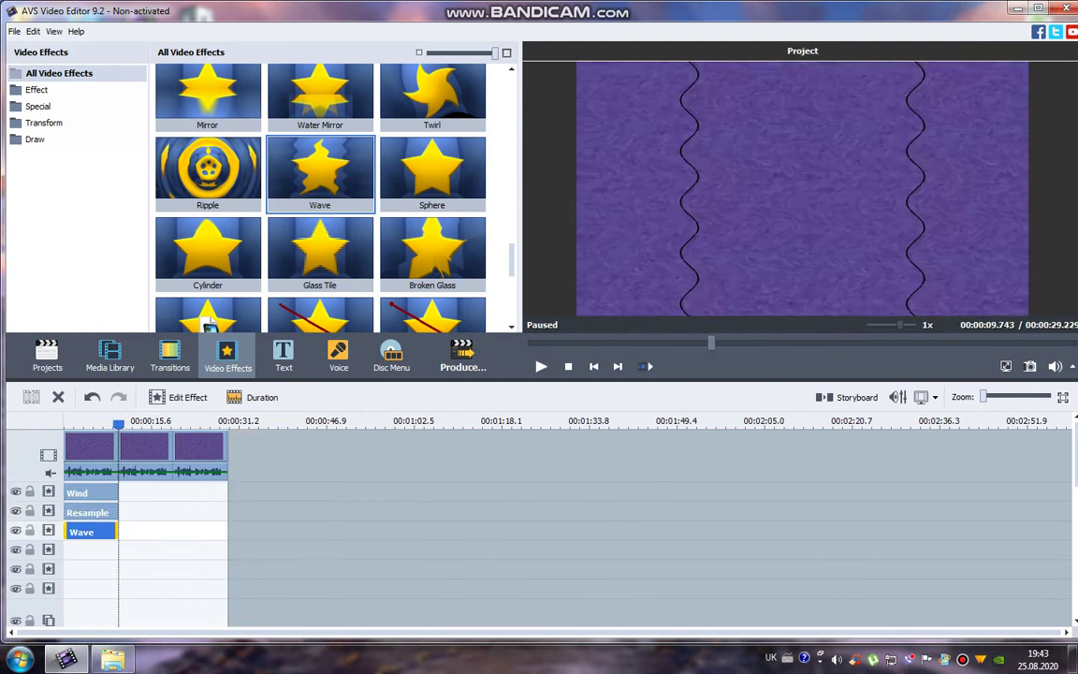
click(179, 398)
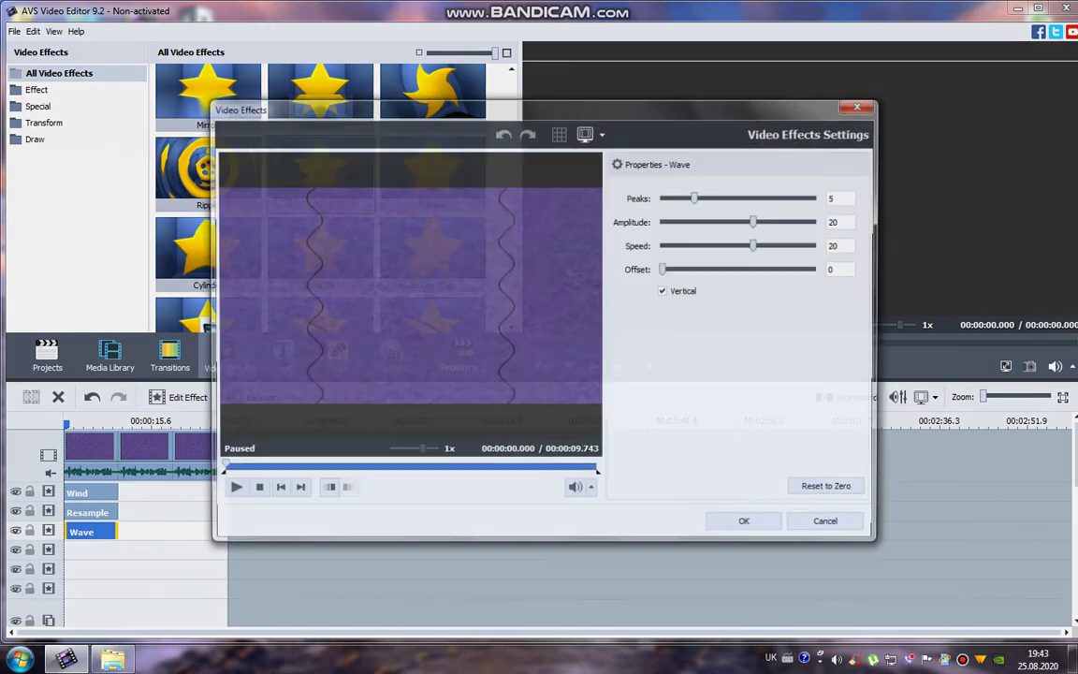
drag(695, 197, 680, 197)
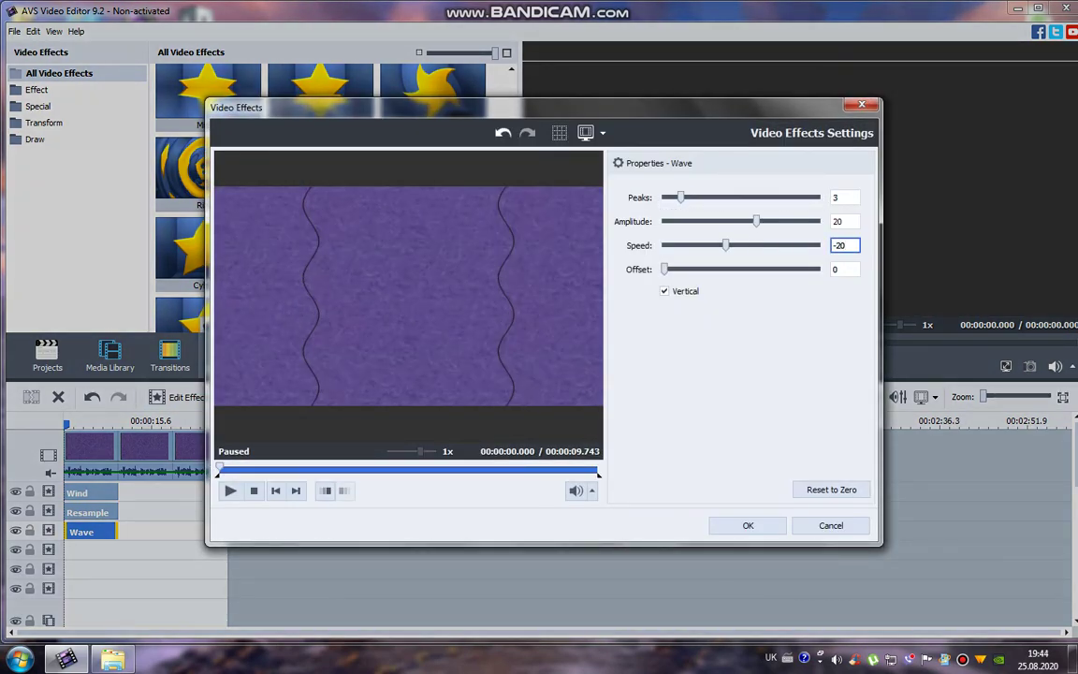
click(748, 526)
Duplicate the Wave effect onto the fourth effect line and make the copy non-vertical, with speed 0 and offset 5.
right_click(93, 532)
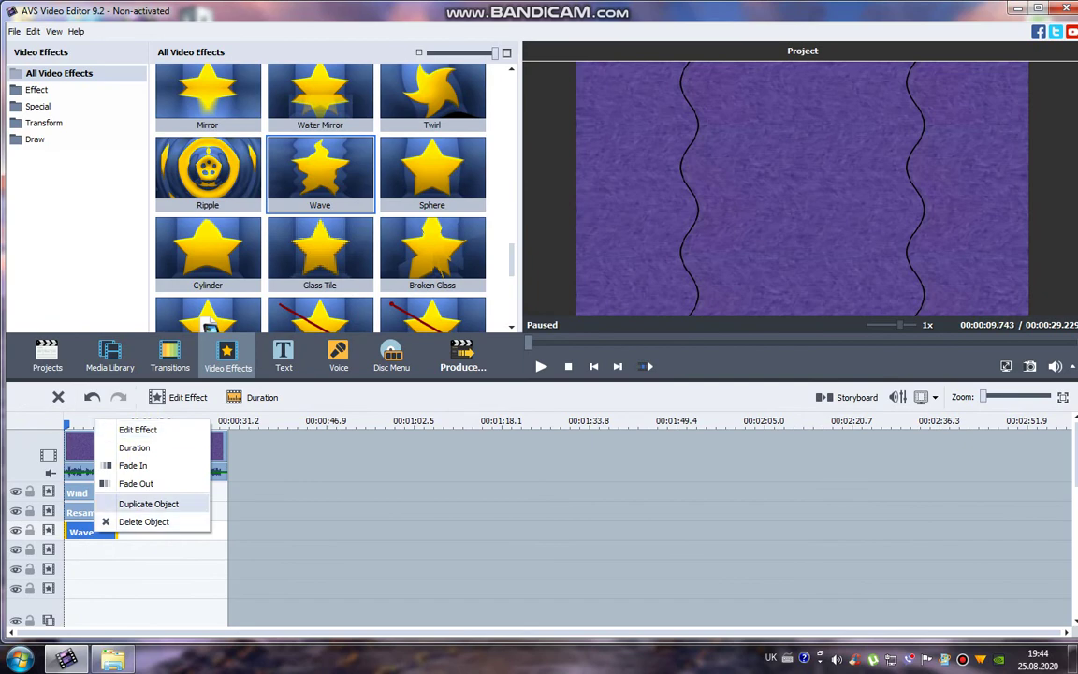
click(148, 503)
drag(145, 532, 91, 550)
click(179, 397)
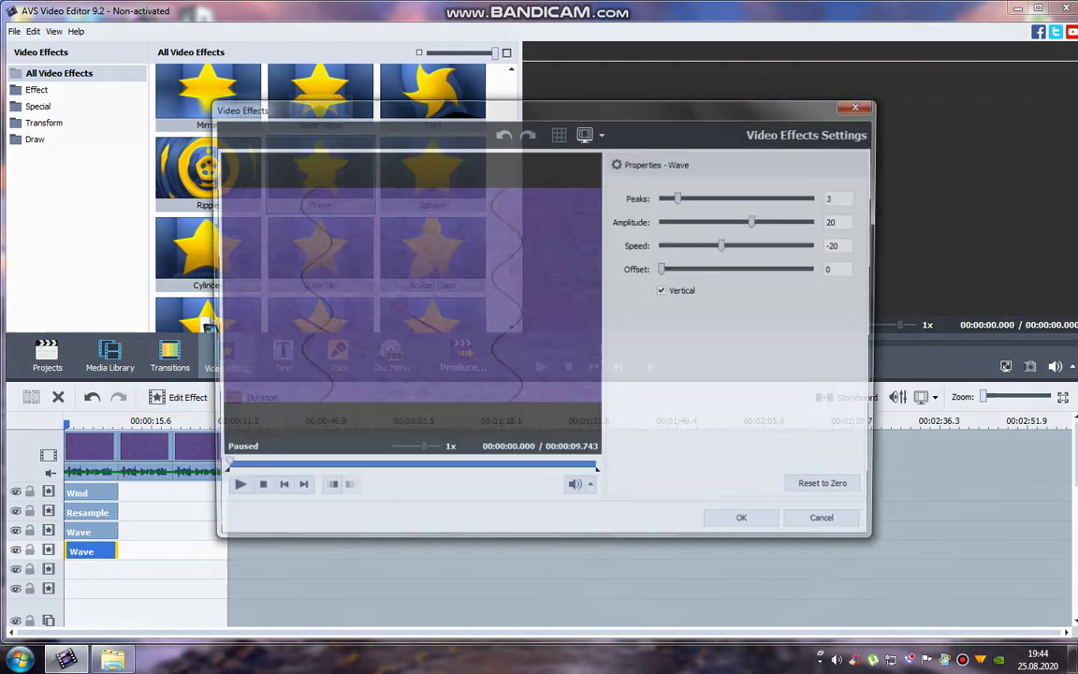
click(665, 291)
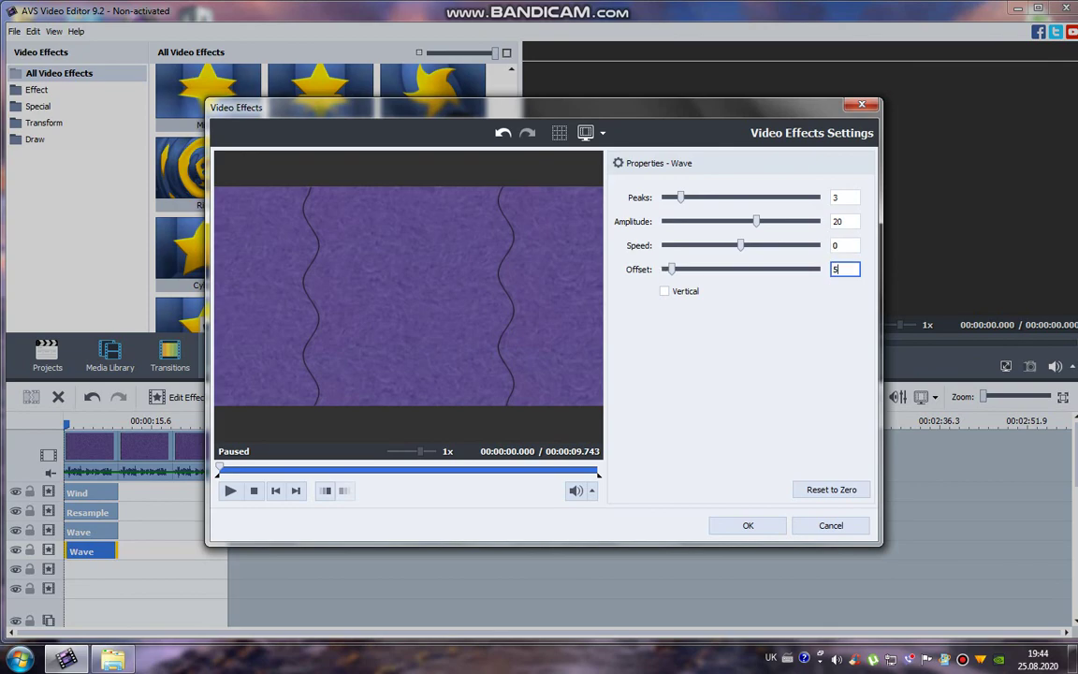
click(748, 525)
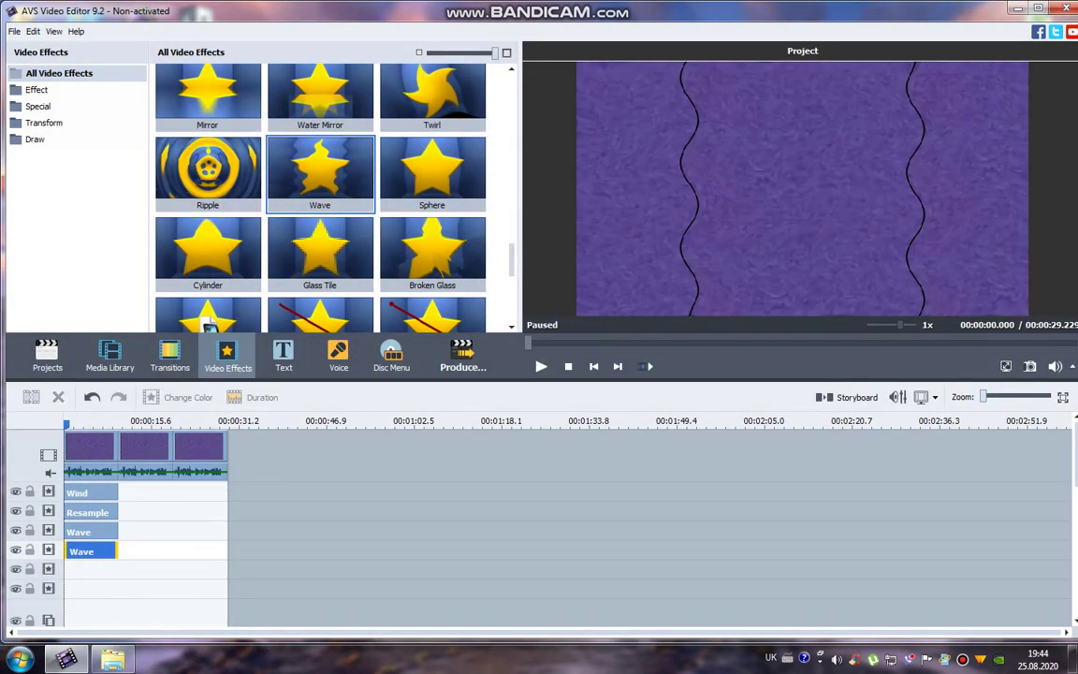
Color-correct the first clip with a saturation of 31 and a hue of 89.
click(90, 449)
click(365, 398)
click(365, 396)
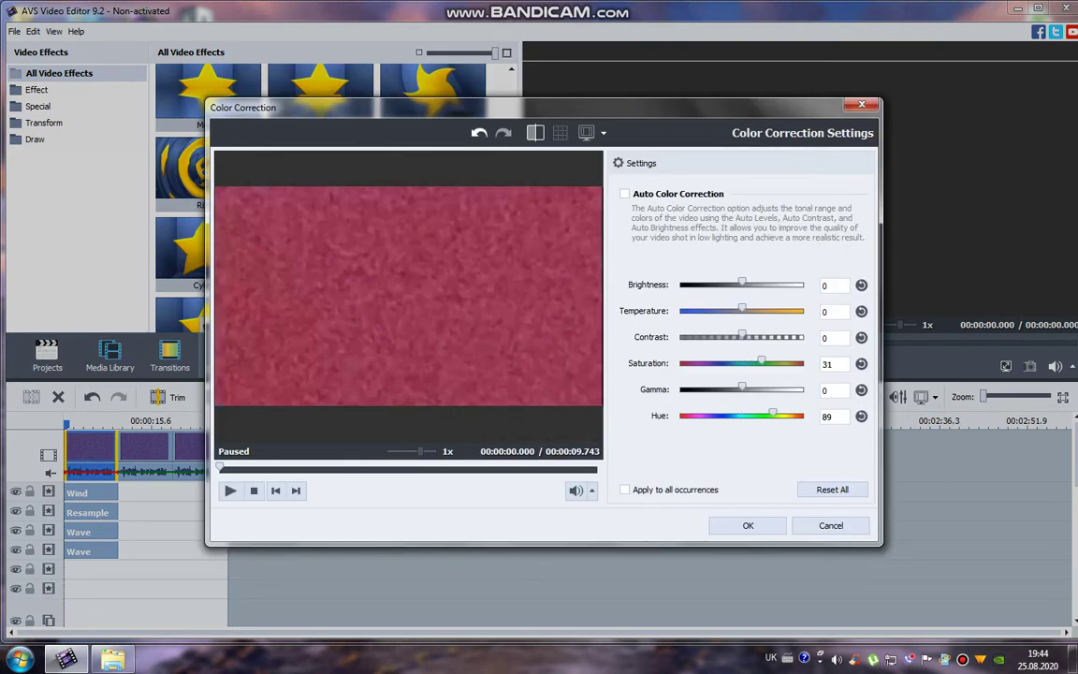
click(748, 526)
Add the Tech Island (Collab) audio to the music line and shorten it to the length of the first clip.
scroll(562, 543, down, 5)
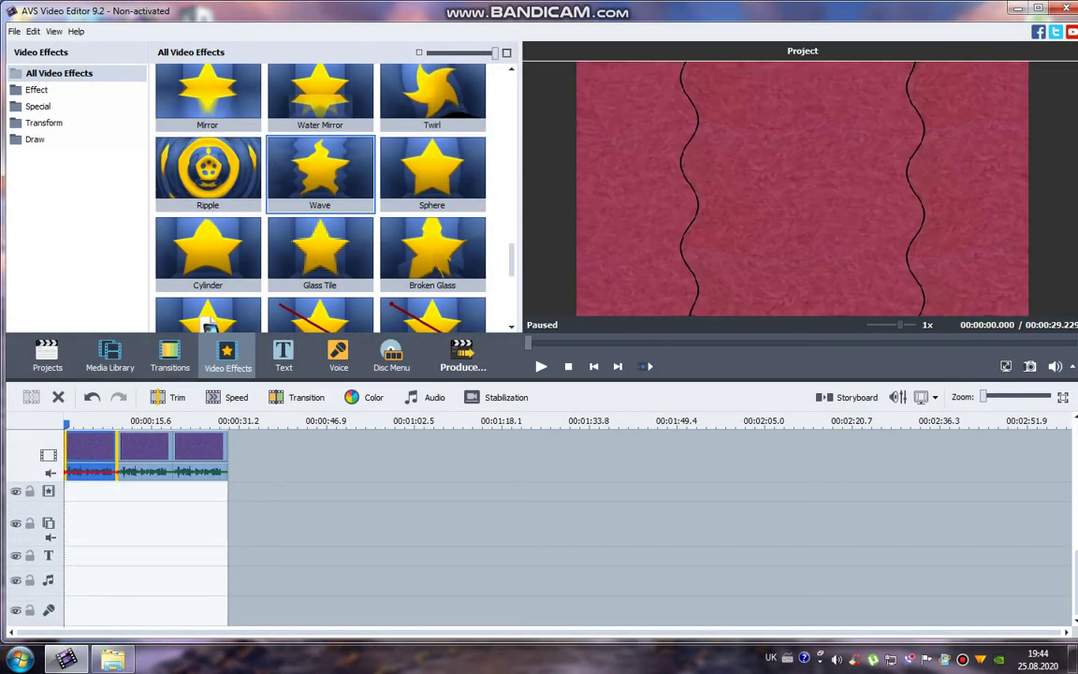
click(111, 355)
drag(207, 103, 114, 581)
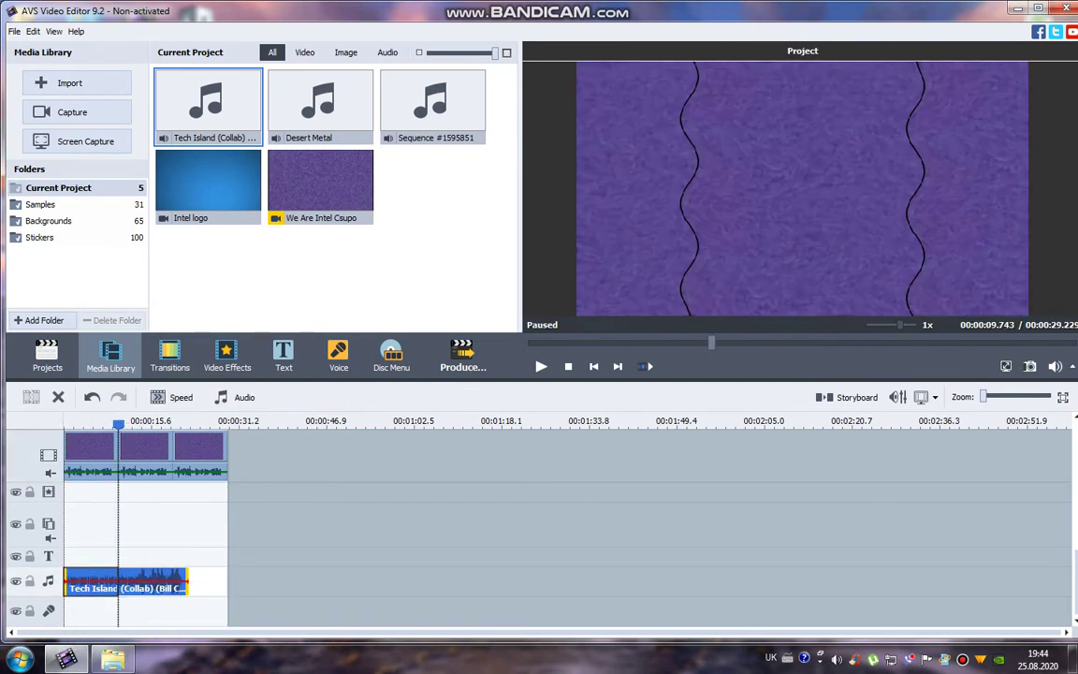
scroll(561, 543, up, 4)
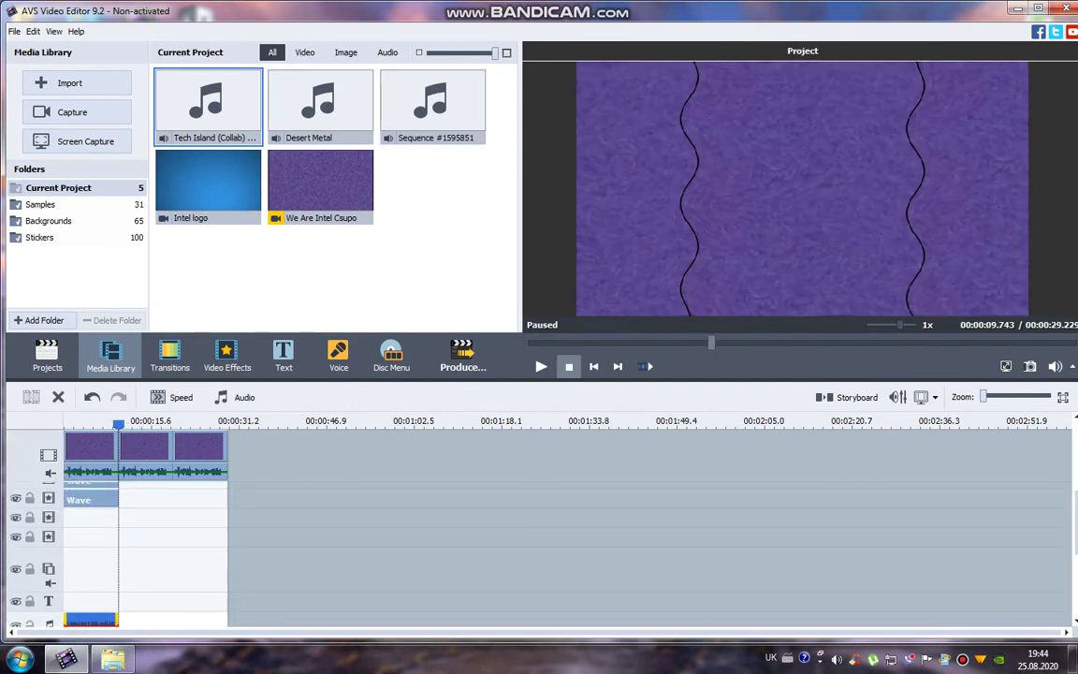
click(568, 366)
Add the Grid Mosaic effect over the second clip on the first effect line and trim it to that clip's length.
scroll(225, 543, up, 1)
click(227, 356)
scroll(208, 322, up, 6)
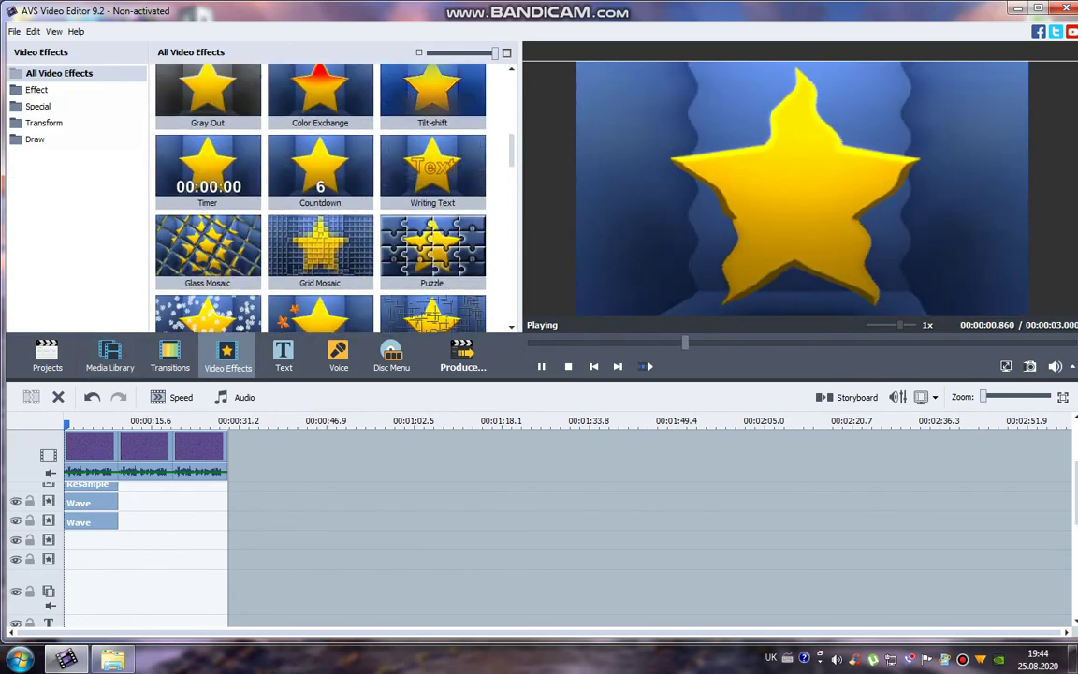
scroll(208, 323, down, 4)
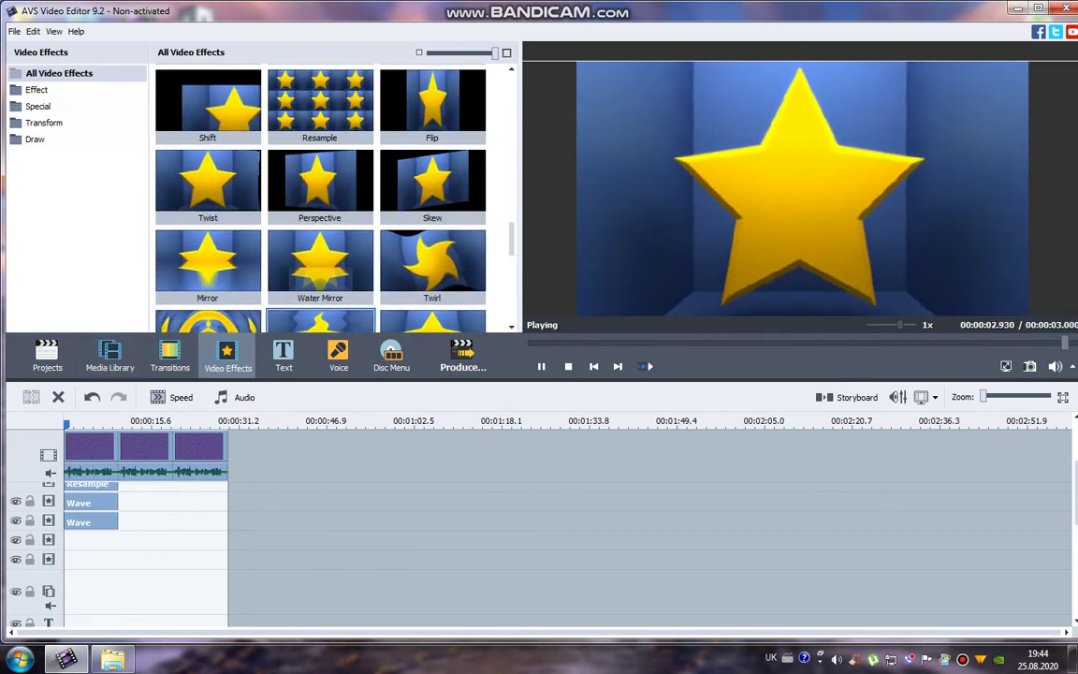
scroll(320, 262, up, 5)
scroll(320, 262, down, 1)
click(320, 262)
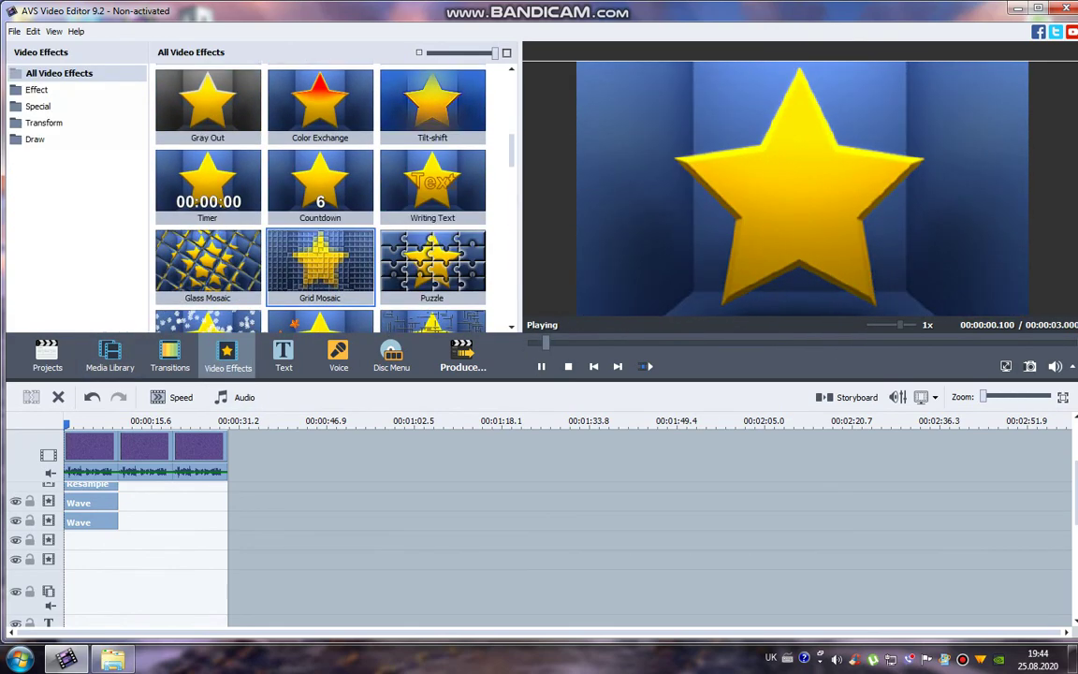
scroll(320, 262, up, 6)
scroll(318, 206, down, 4)
drag(319, 267, 187, 492)
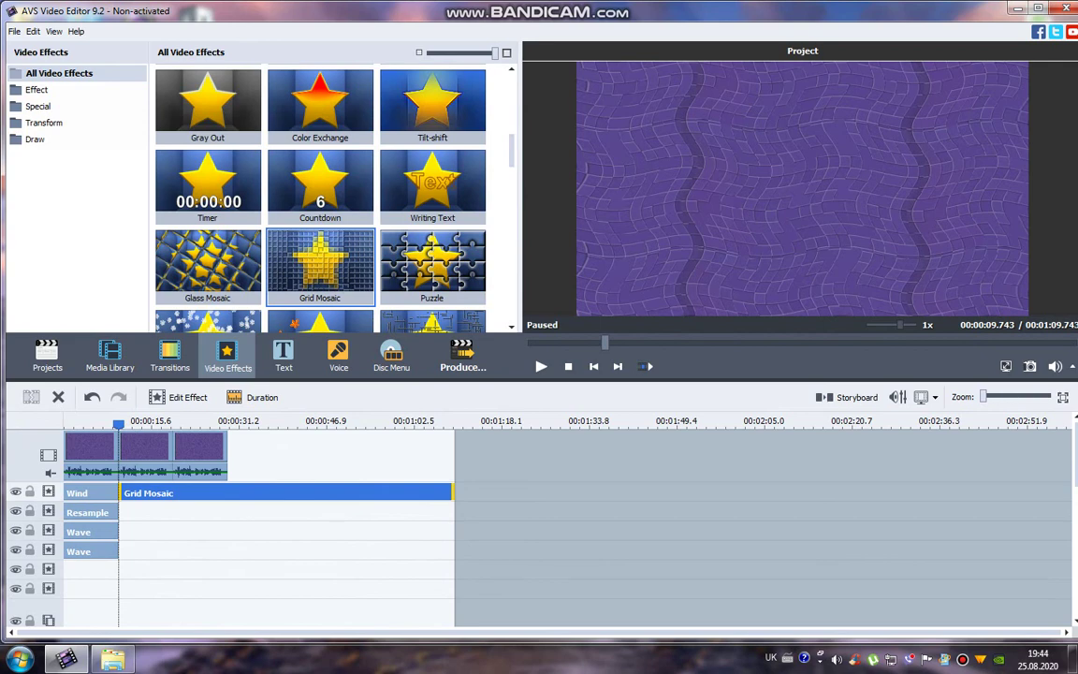
drag(452, 493, 171, 493)
click(569, 366)
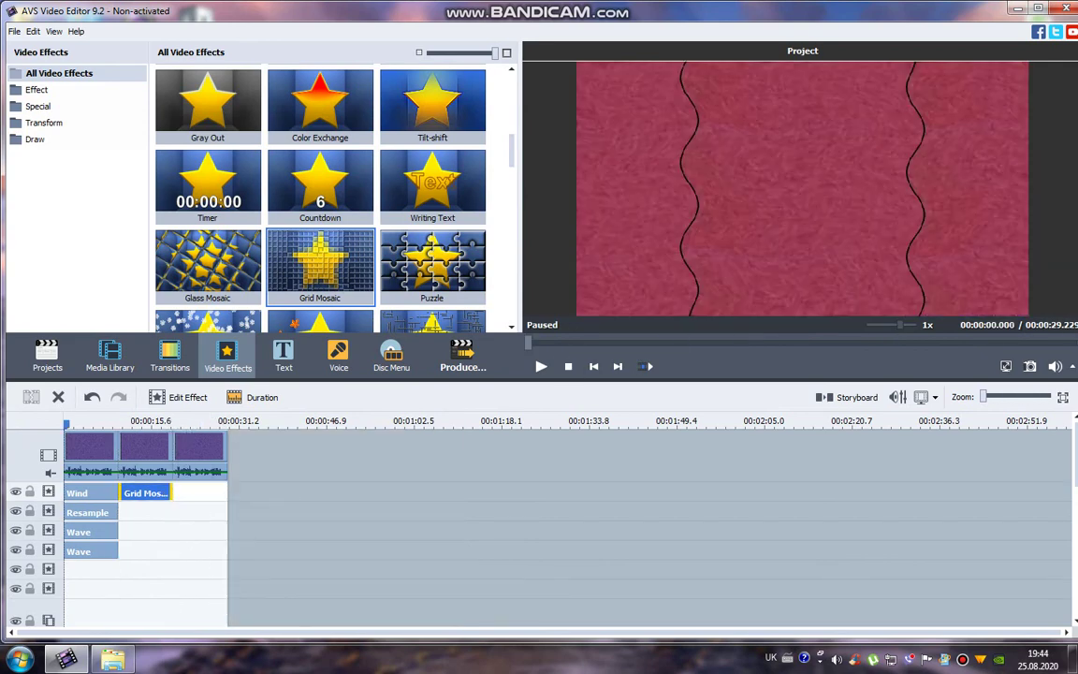
Set the Grid Mosaic effect's size to 30.
click(177, 397)
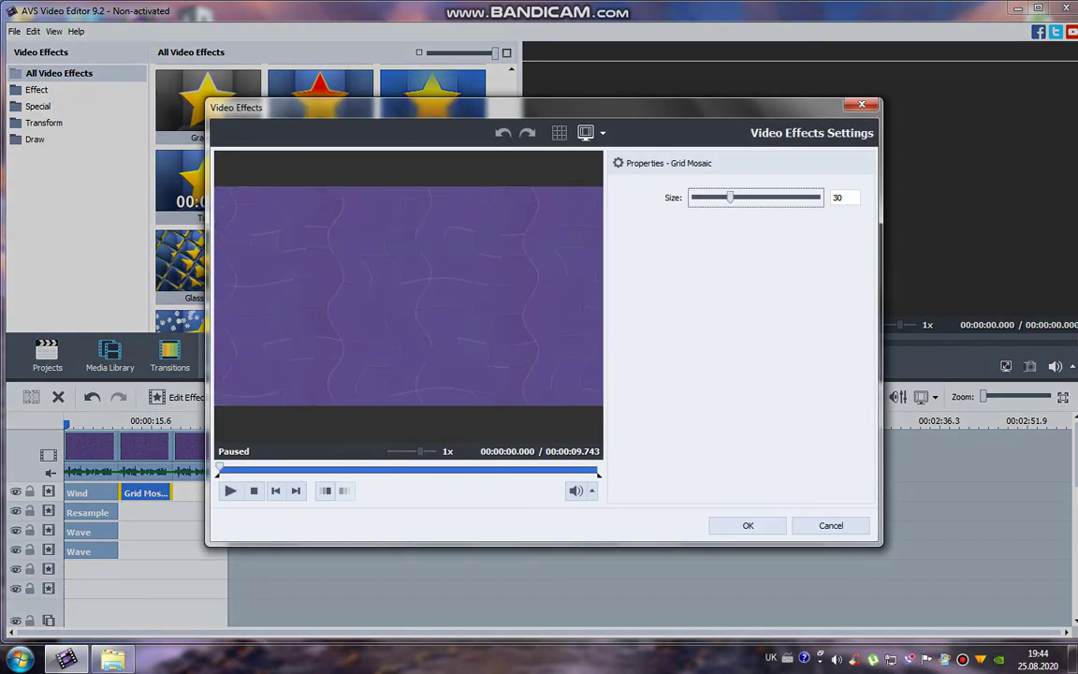
mouse_move(725, 198)
mouse_down()
mouse_move(699, 197)
mouse_move(718, 197)
mouse_up()
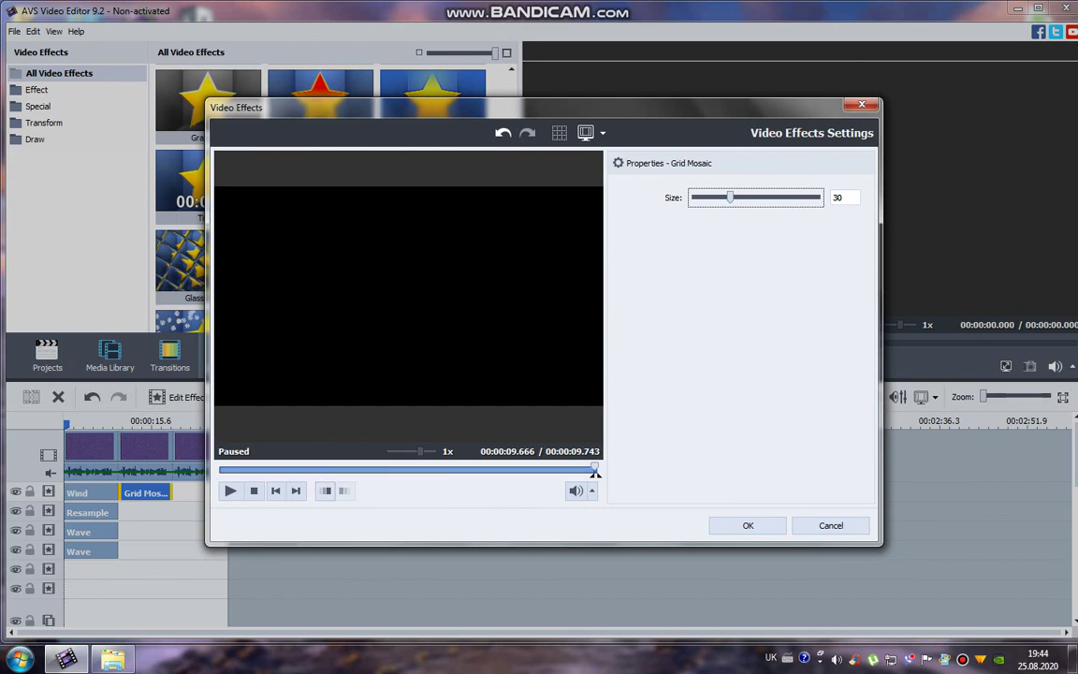
click(748, 525)
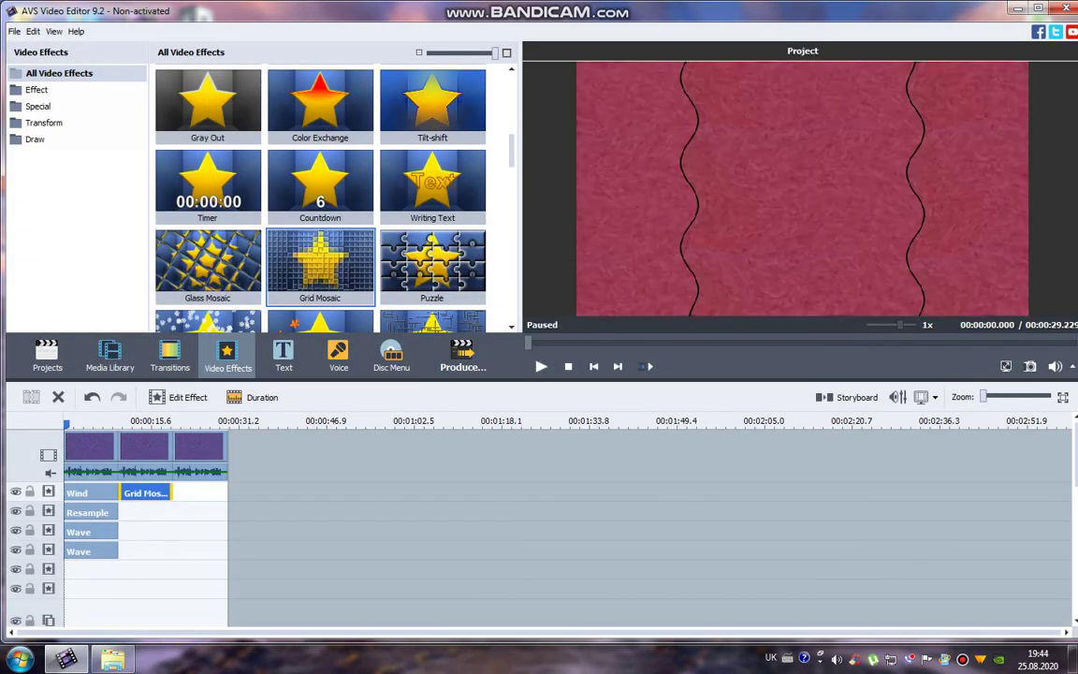
Add the Tilt-shift effect over the second clip on the second effect line and trim it to that clip's length.
drag(432, 103, 141, 512)
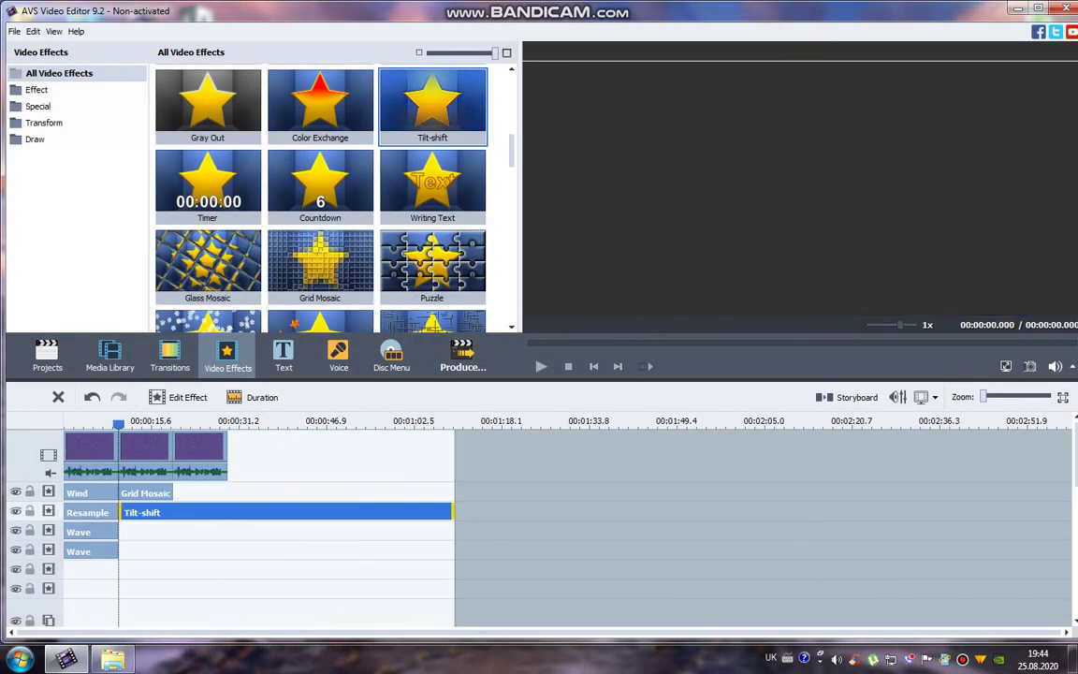
drag(453, 512, 173, 512)
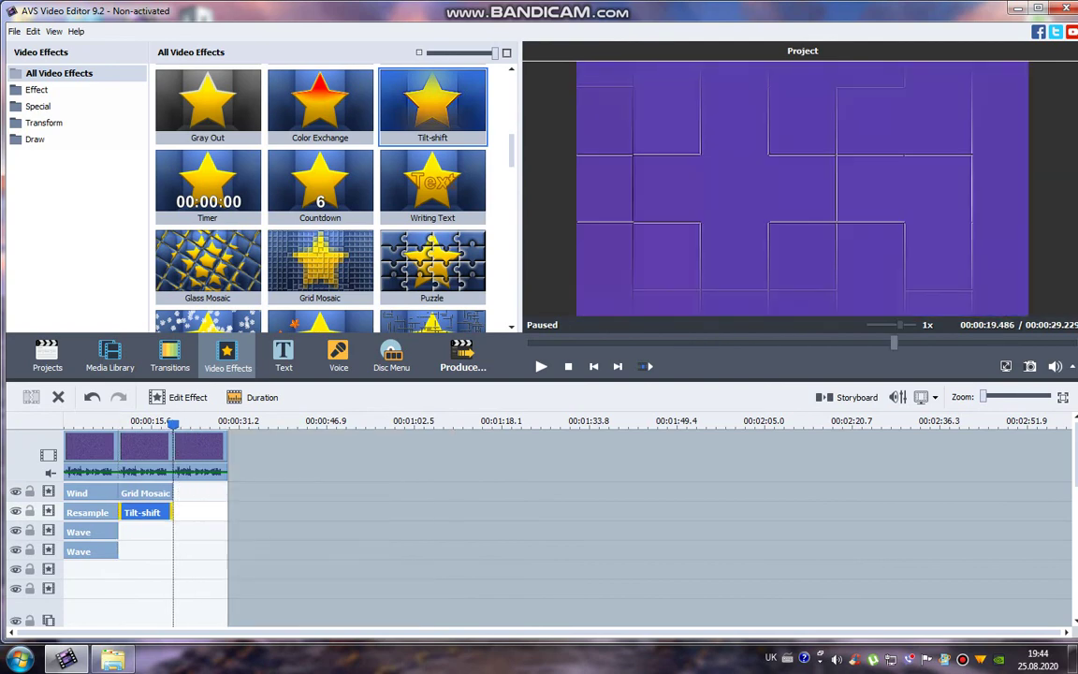
click(569, 366)
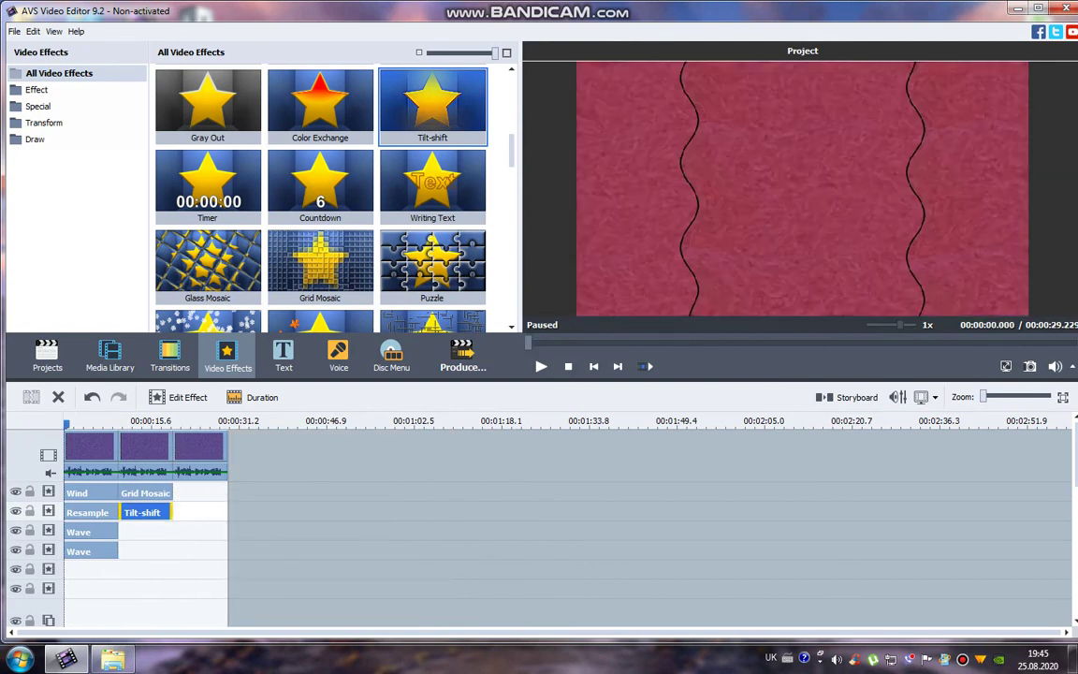
Color-correct the second clip with a saturation of 54 and a hue of -59.
click(146, 450)
click(367, 399)
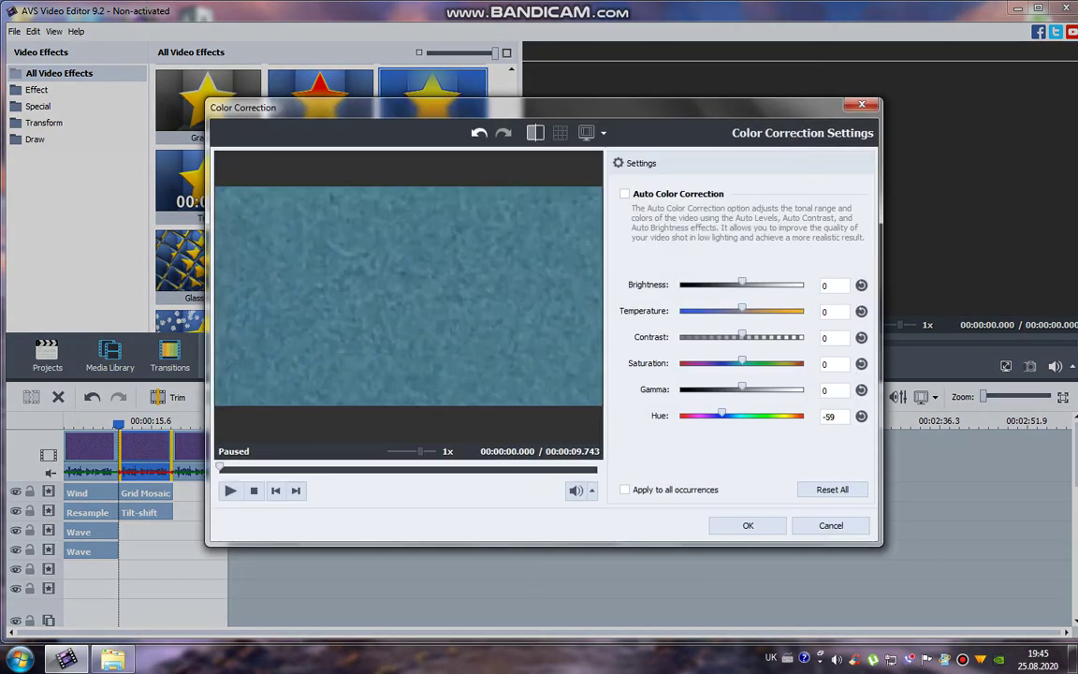
click(748, 525)
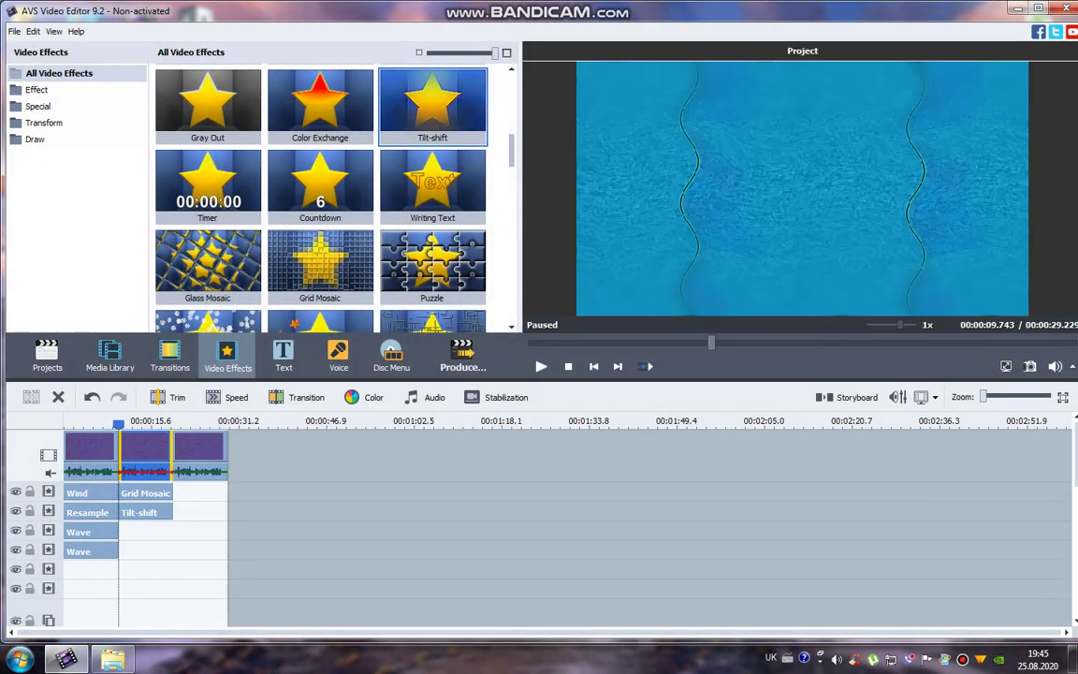
Add the Wave effect over the second clip on the third effect line and trim it to that clip's length.
scroll(320, 197, down, 10)
drag(320, 117, 140, 535)
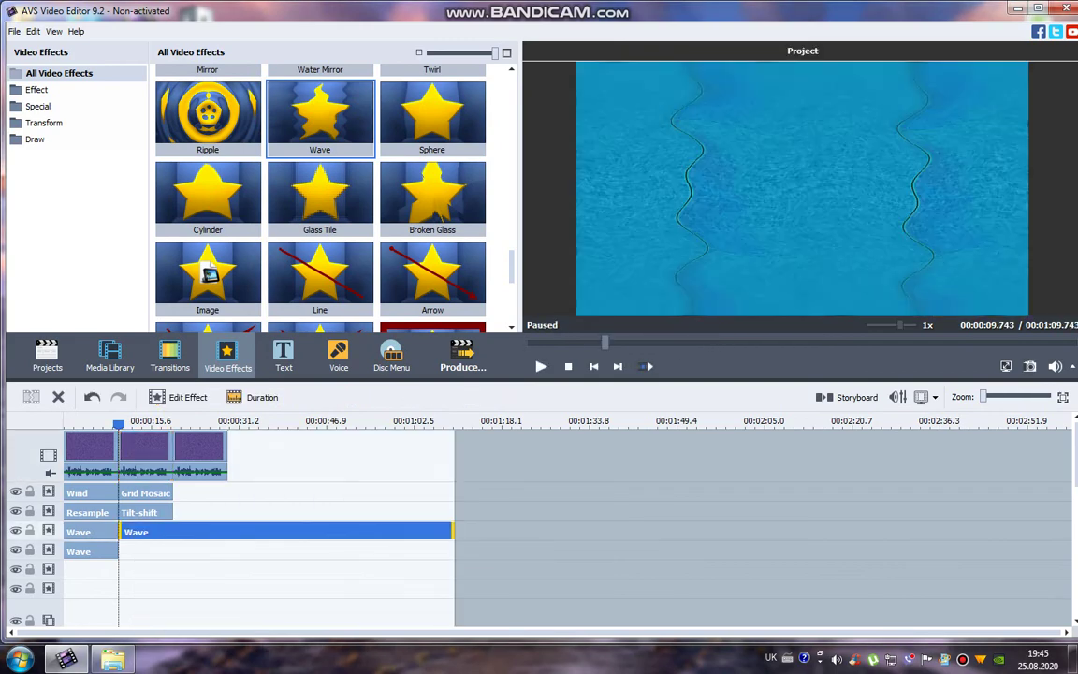
drag(452, 532, 173, 532)
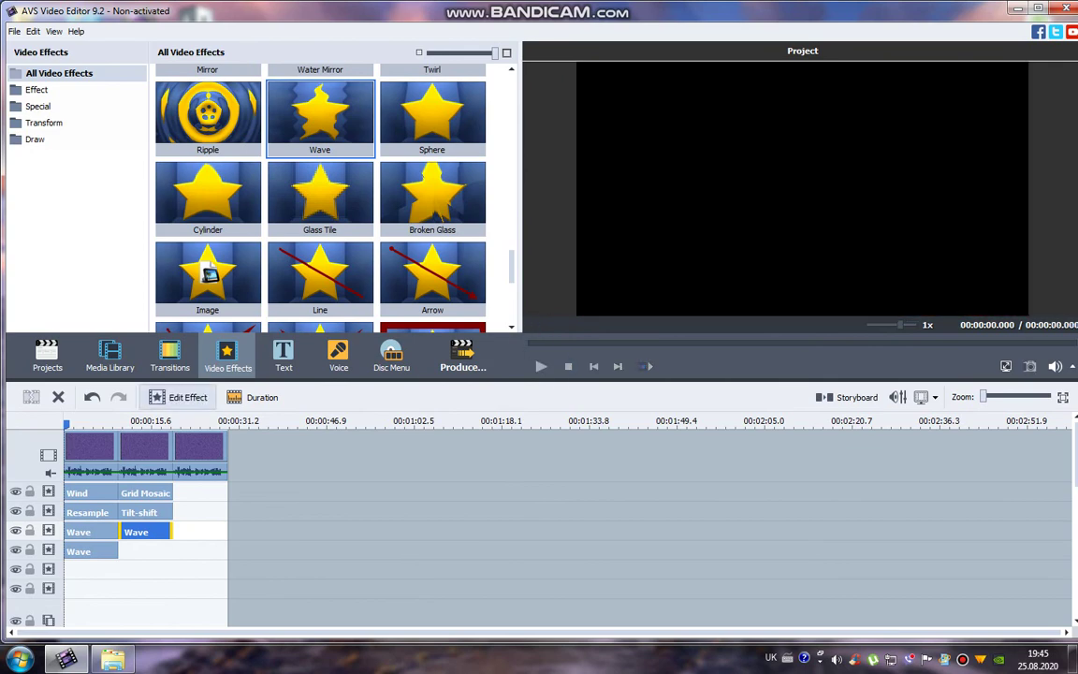
Set the second clip's Wave effect to an amplitude of 34 with the Vertical option off.
click(177, 398)
click(666, 291)
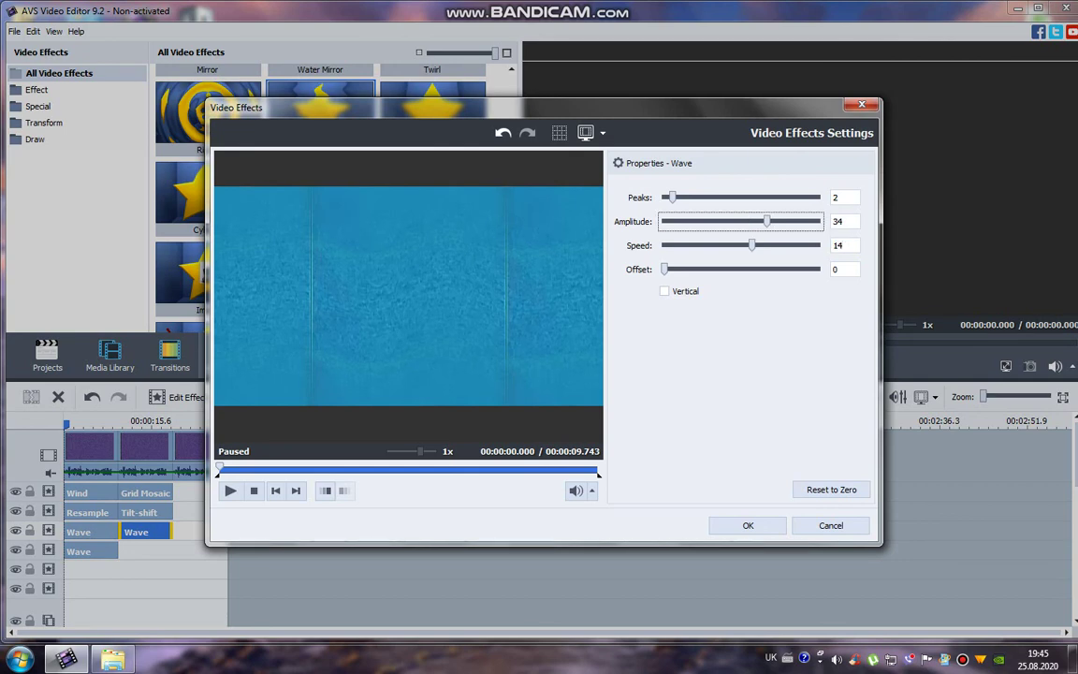
click(749, 526)
Review the second clip's color correction values and its audio amplification gain.
click(145, 449)
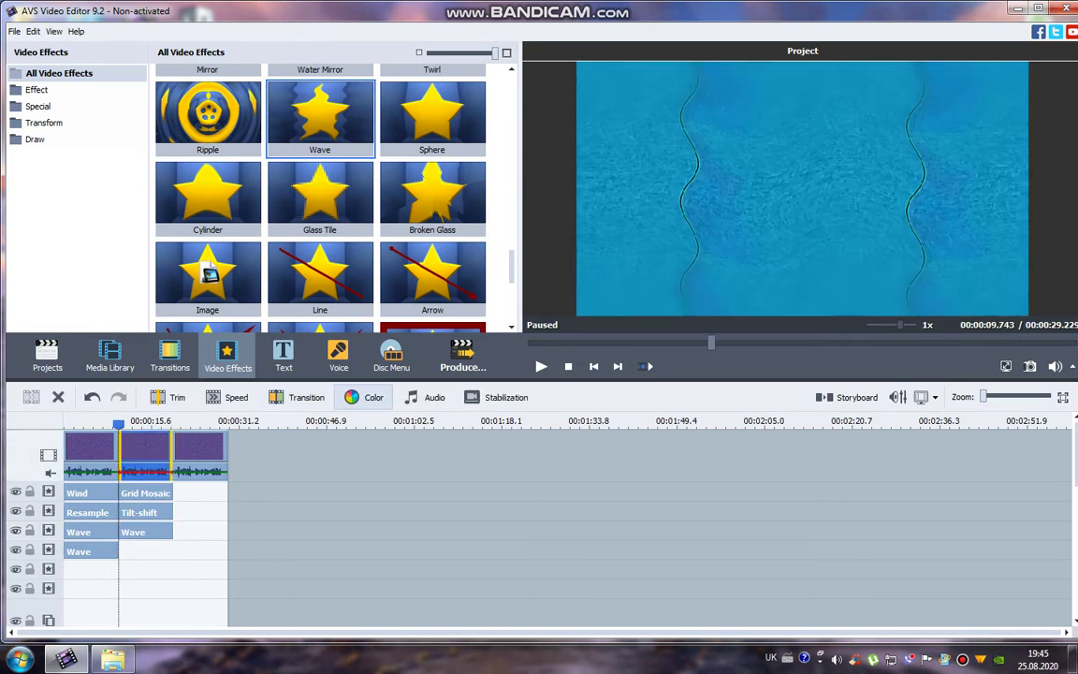
click(365, 398)
click(365, 397)
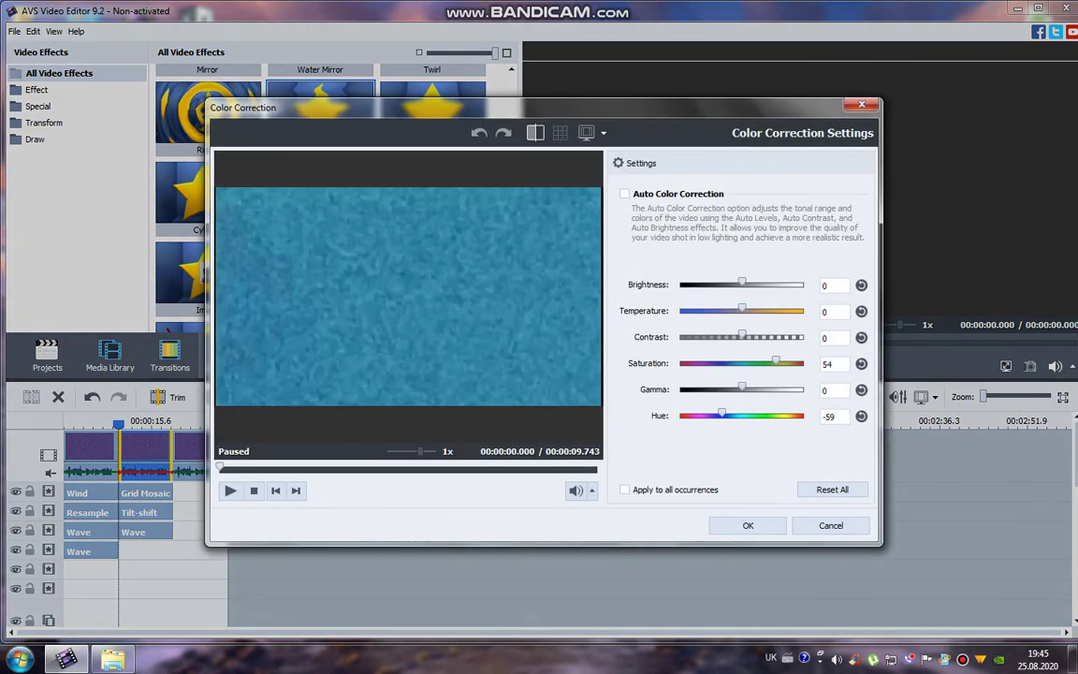
key(Return)
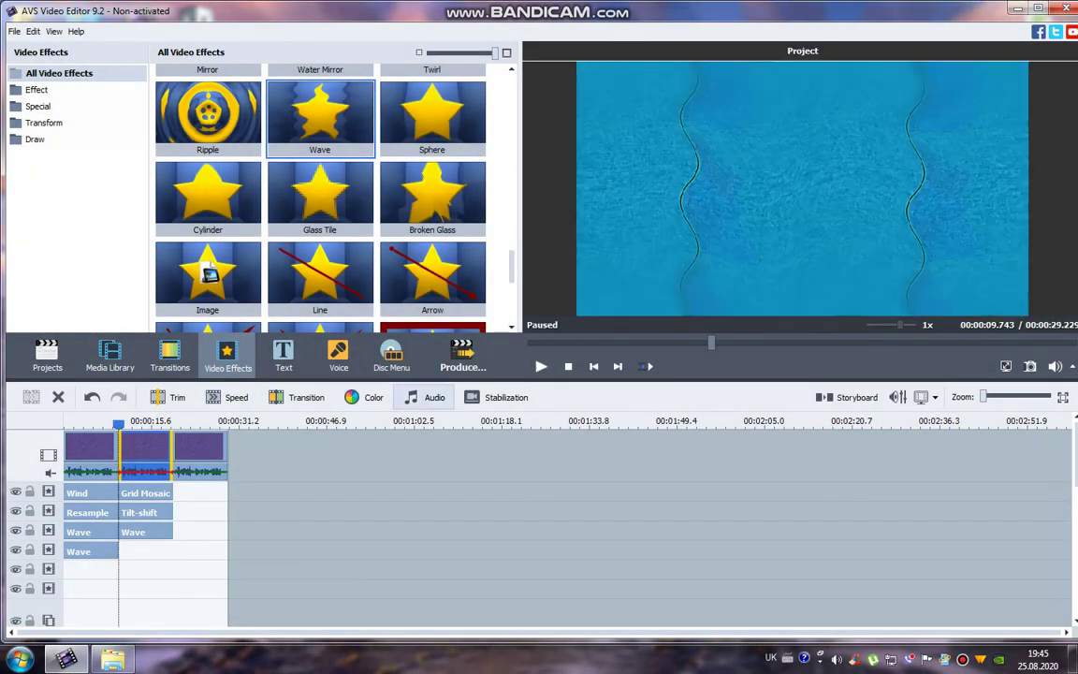
click(426, 397)
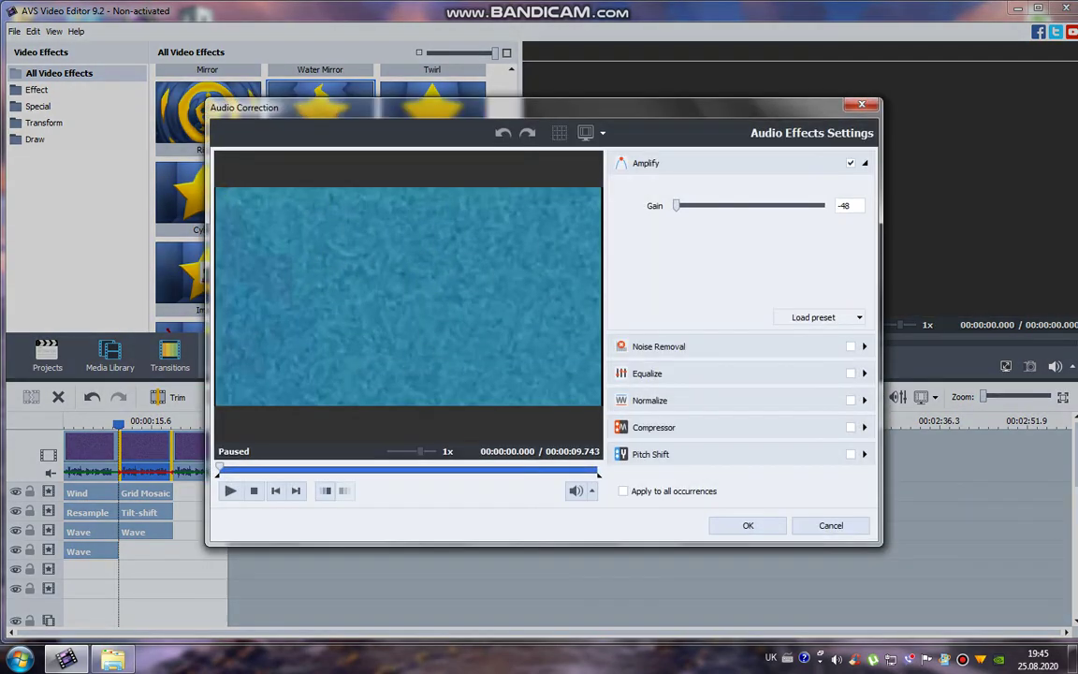
key(Return)
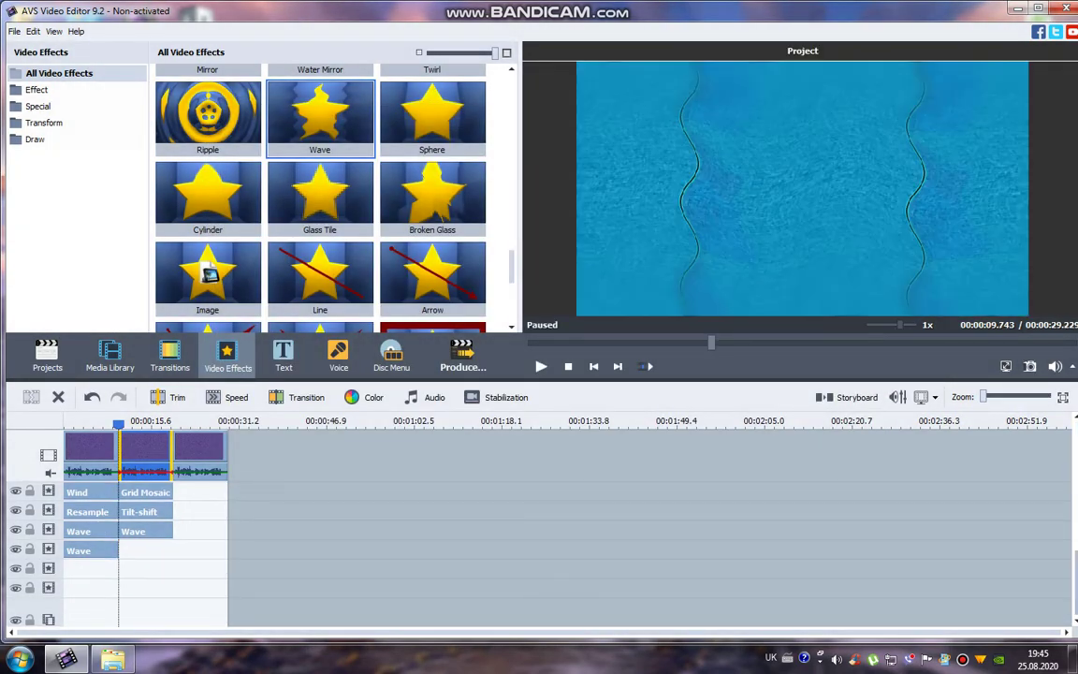
Add the Desert Metal audio to the music line under the second clip and shorten it to that clip's length.
click(111, 355)
drag(320, 103, 185, 646)
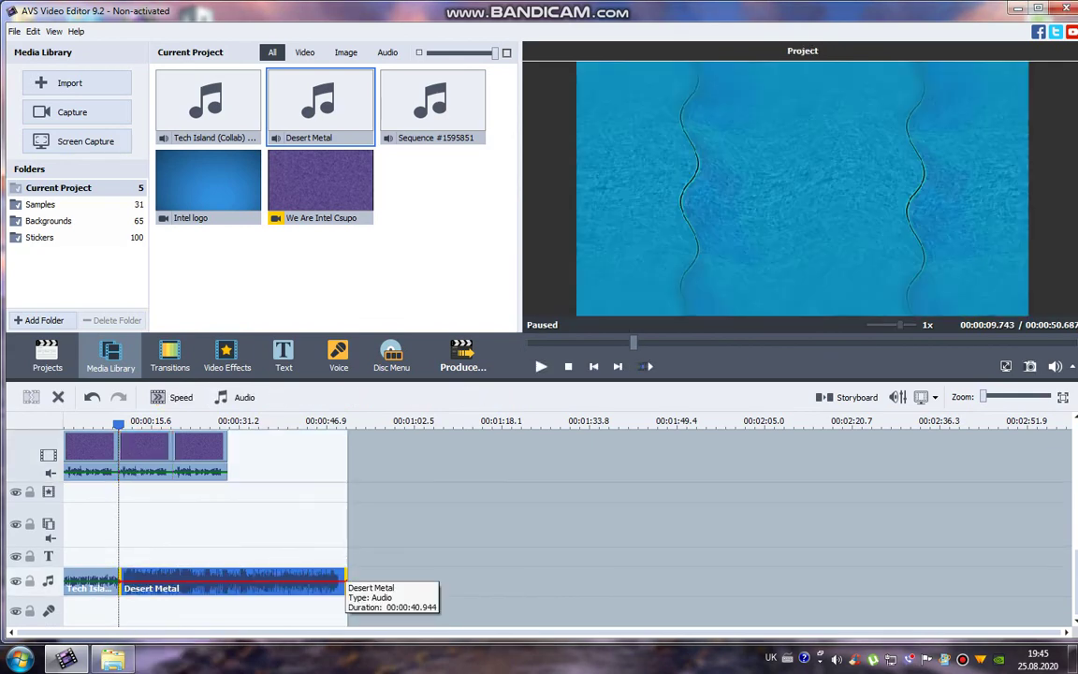
drag(345, 575, 172, 576)
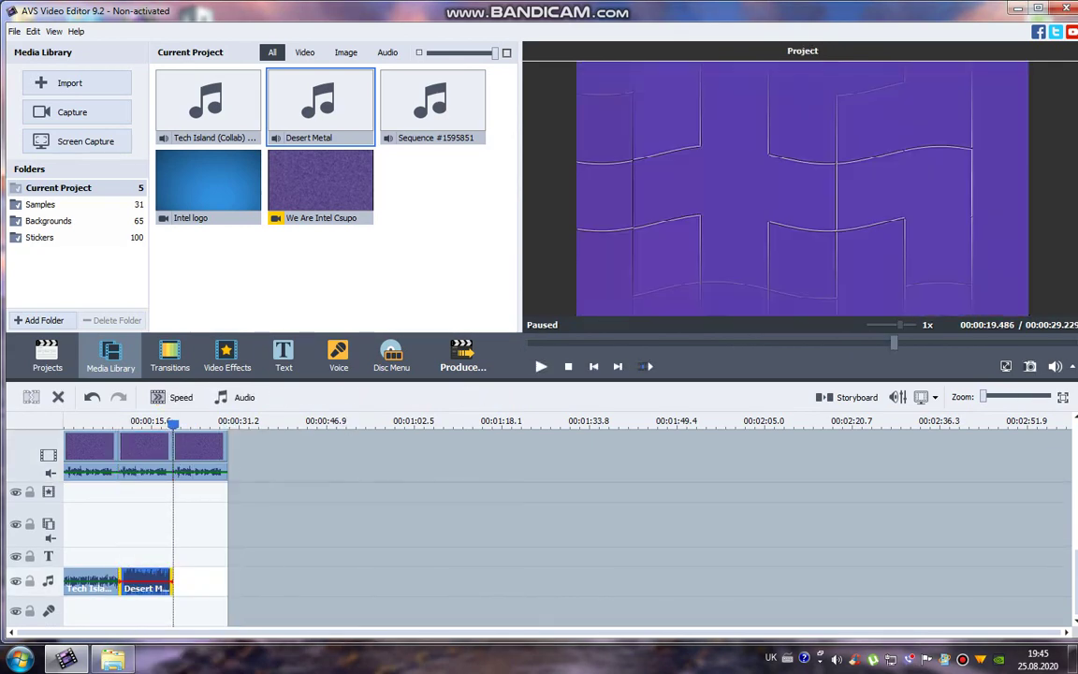
click(568, 366)
Add the Twirl effect over the third clip on the first effect line and trim it to that clip's length.
scroll(393, 506, up, 5)
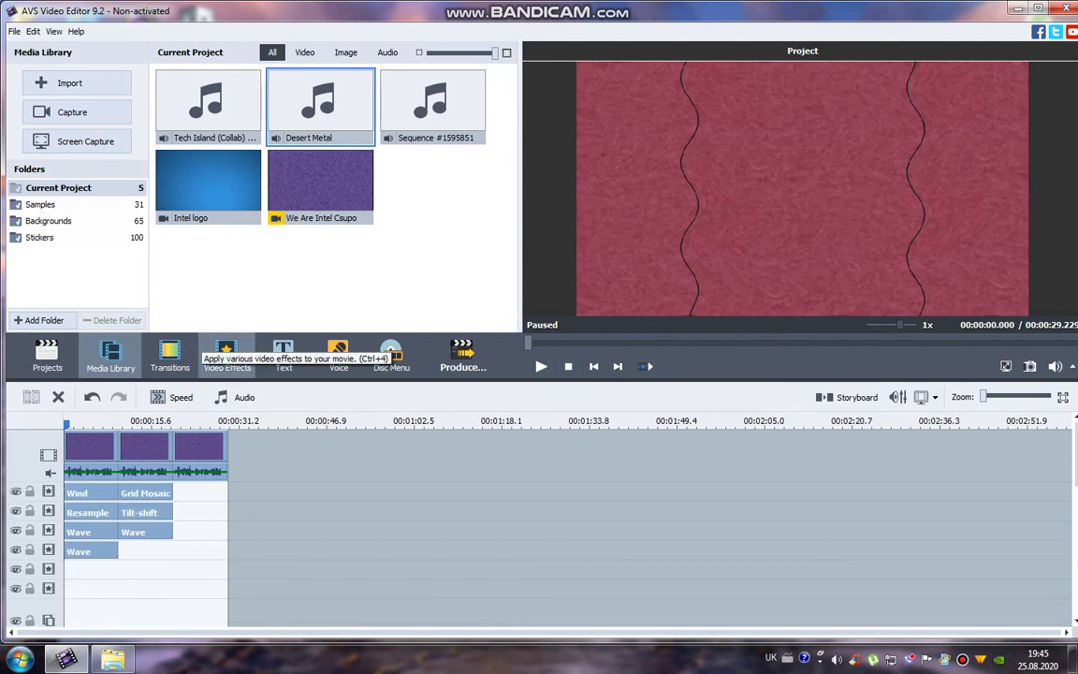
click(226, 354)
scroll(320, 234, down, 5)
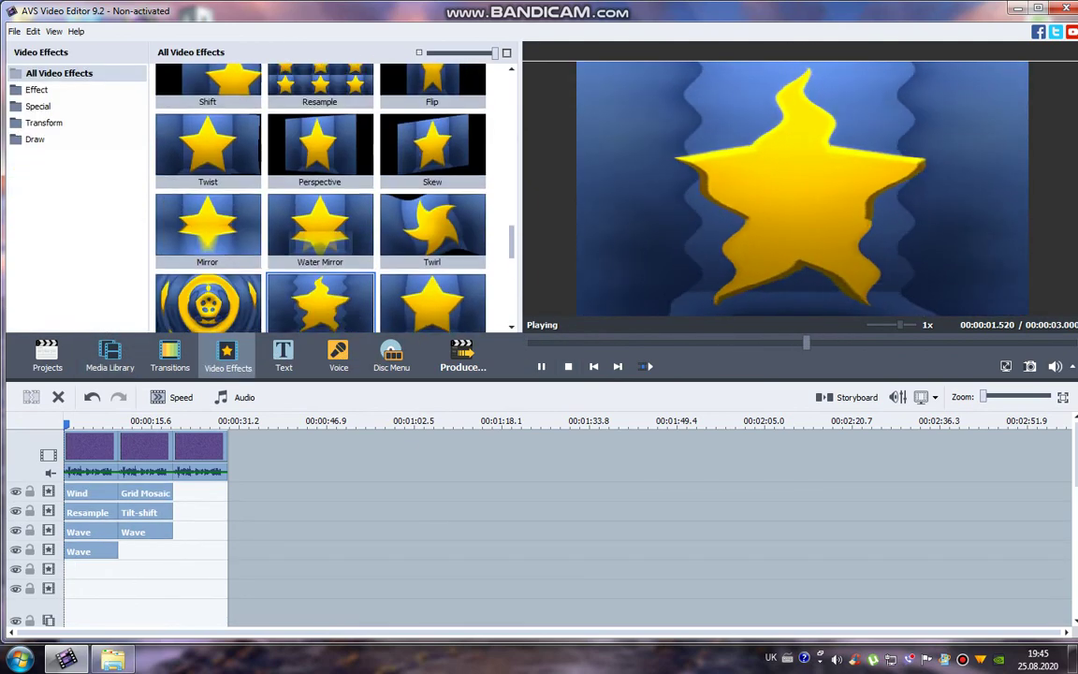
scroll(320, 300, up, 1)
drag(432, 234, 242, 533)
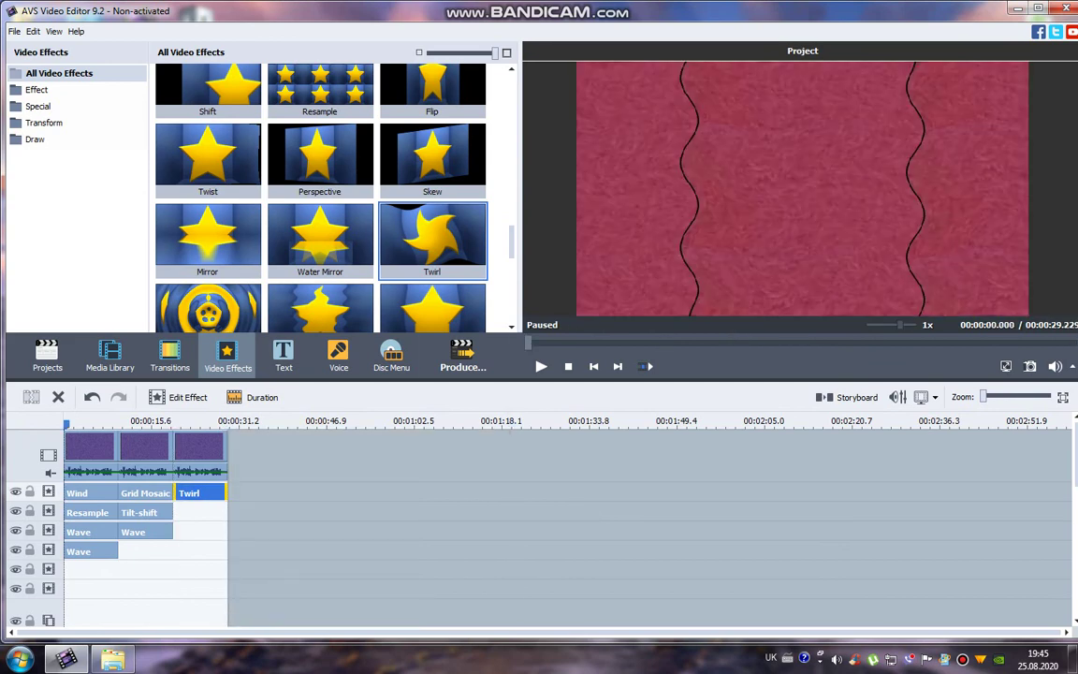
Add the Ripple effect over the third clip on the second effect line, matching its length, and set its omega to 14.
scroll(321, 281, down, 1)
drag(208, 281, 245, 559)
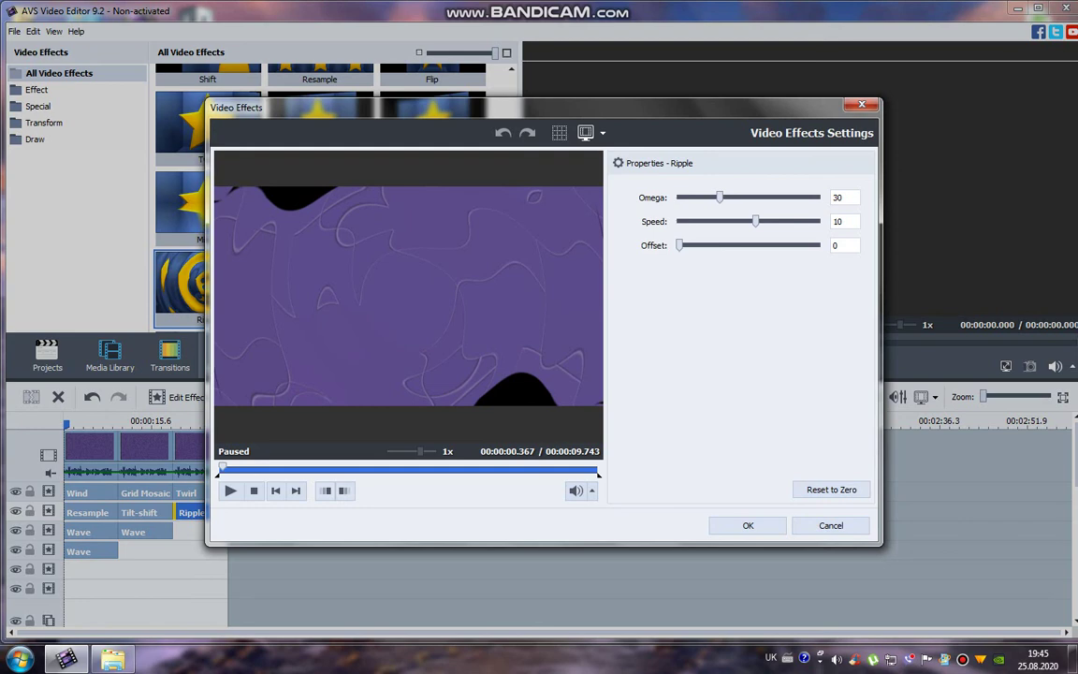
drag(223, 467, 315, 467)
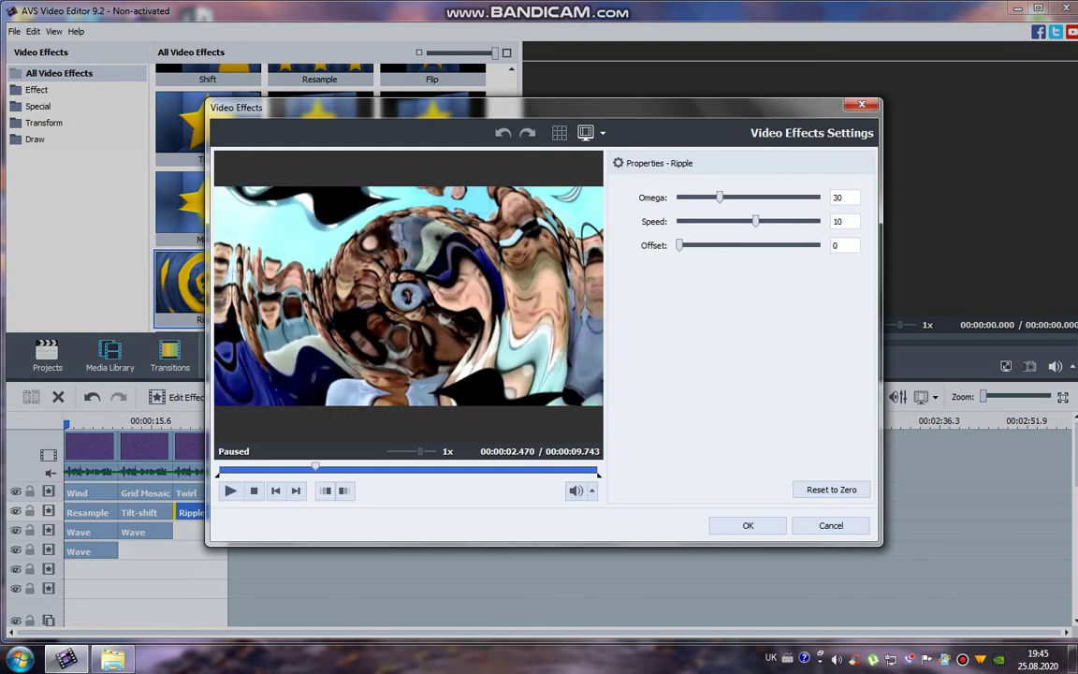
drag(720, 197, 698, 197)
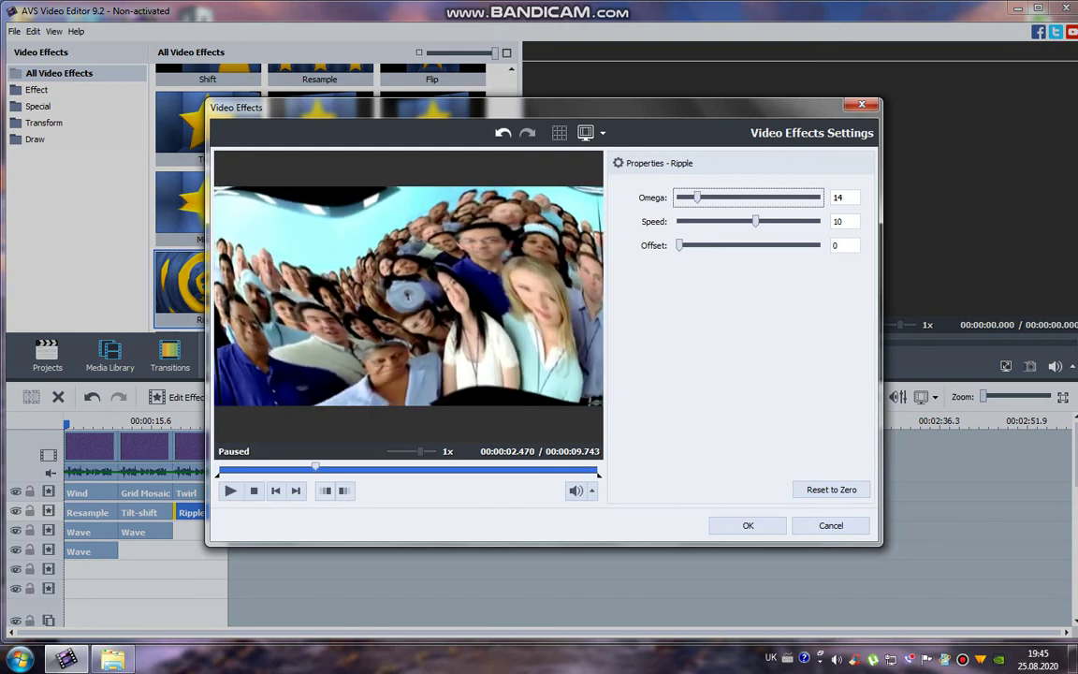
click(748, 526)
Duplicate the Twirl effect onto the third effect line over the third clip and set the copy's angle to -90.
right_click(215, 494)
click(265, 580)
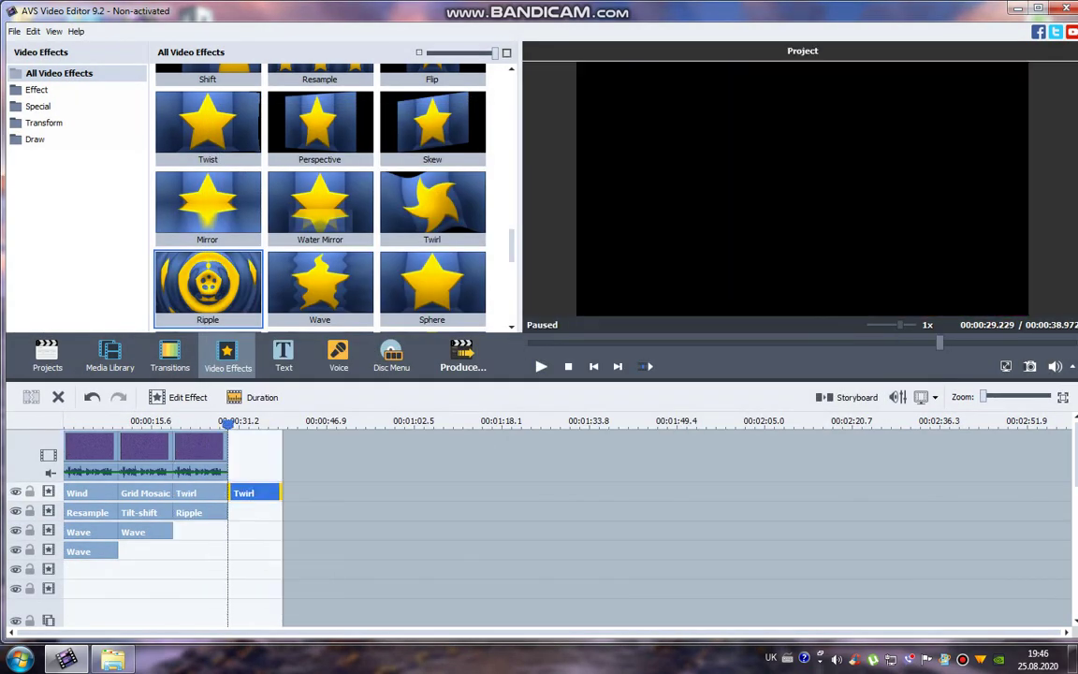
drag(254, 493, 200, 531)
click(178, 398)
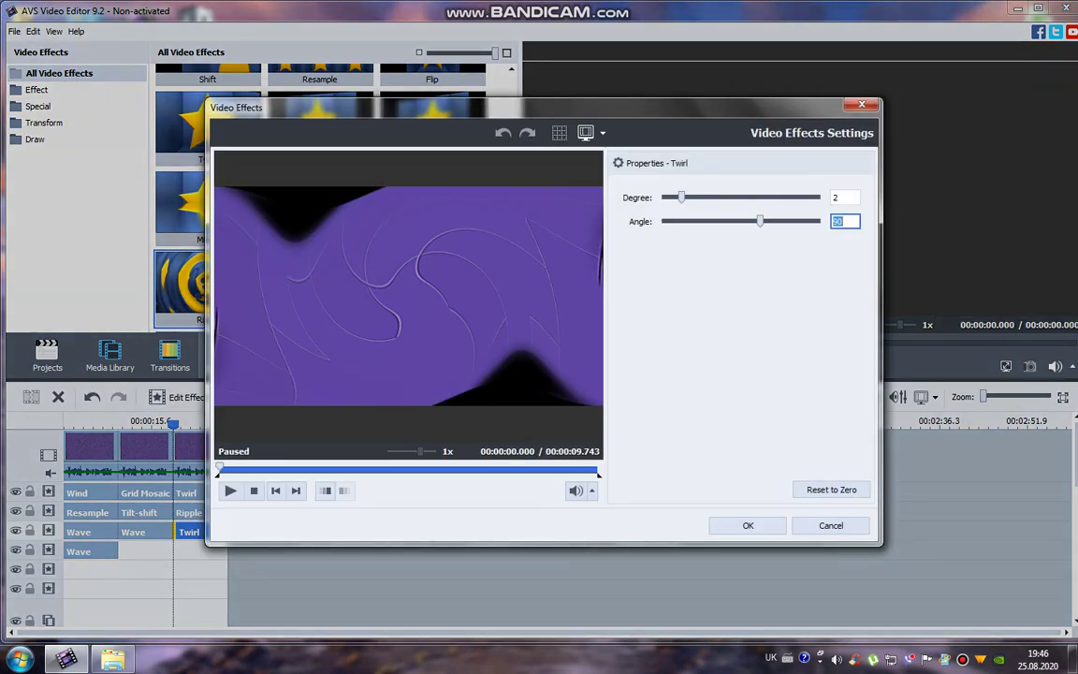
text(-90)
key(Return)
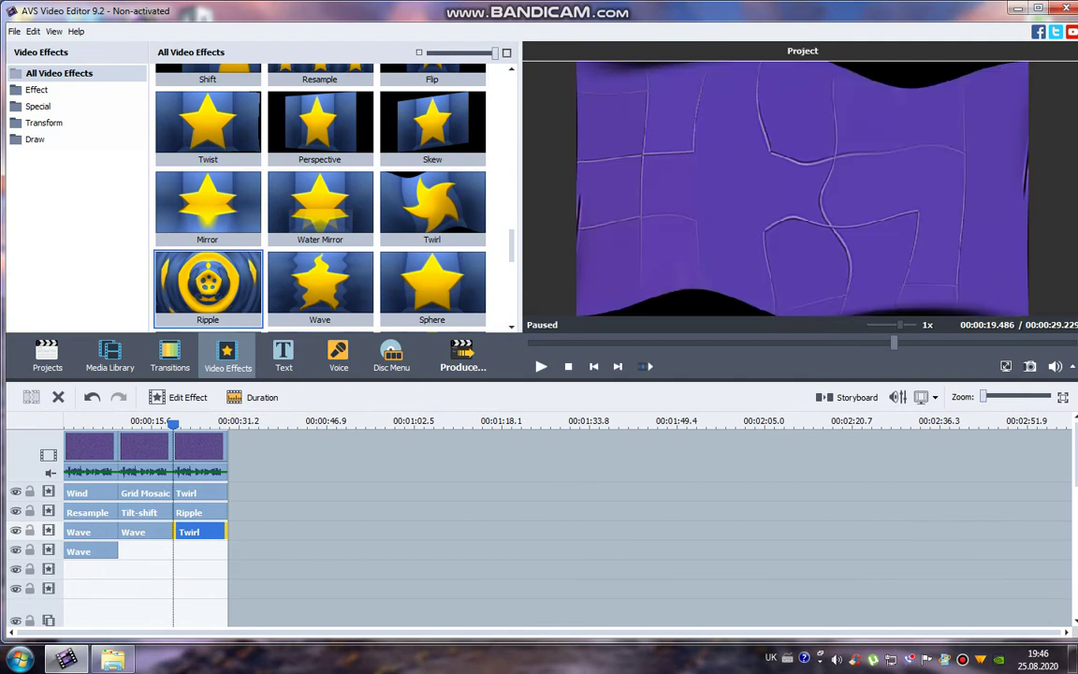
Add the Mirror effect over the third clip on the fourth effect line and trim it to that clip's length.
drag(207, 206, 234, 552)
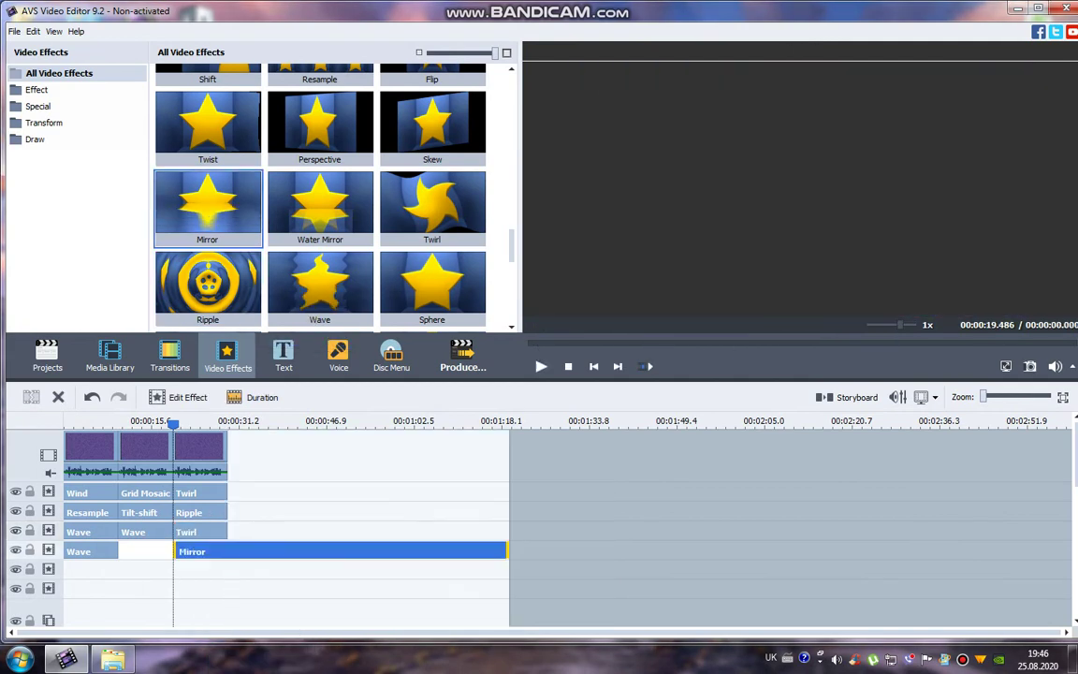
click(234, 552)
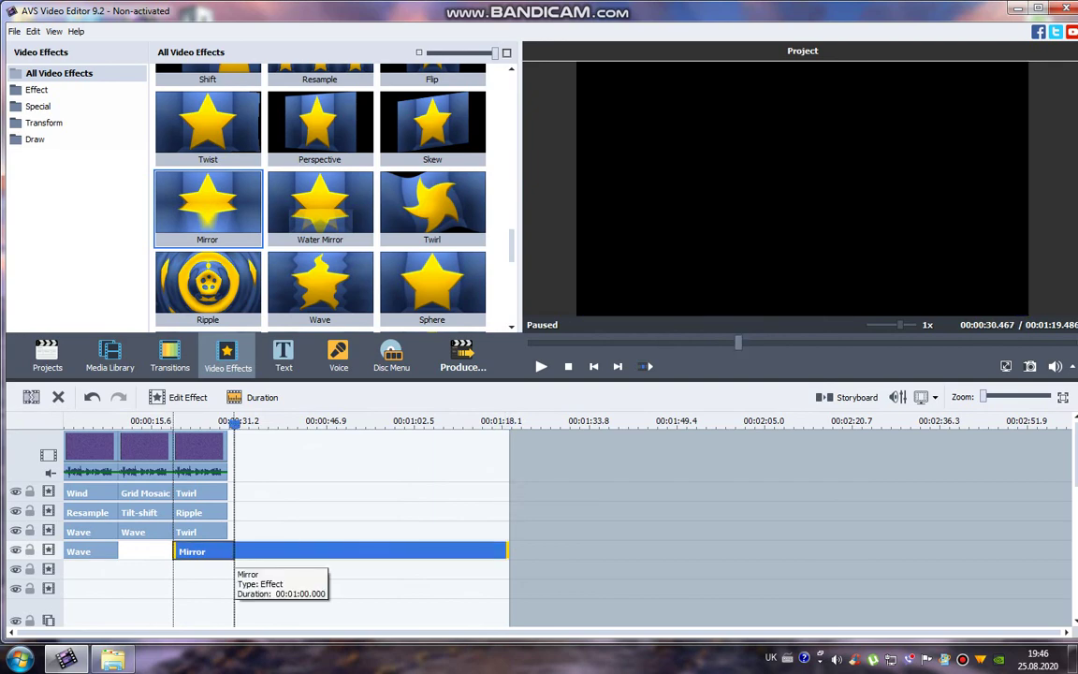
drag(228, 553, 228, 552)
Set the Mirror effect's type to Right and preview the result near the clip's end.
click(179, 398)
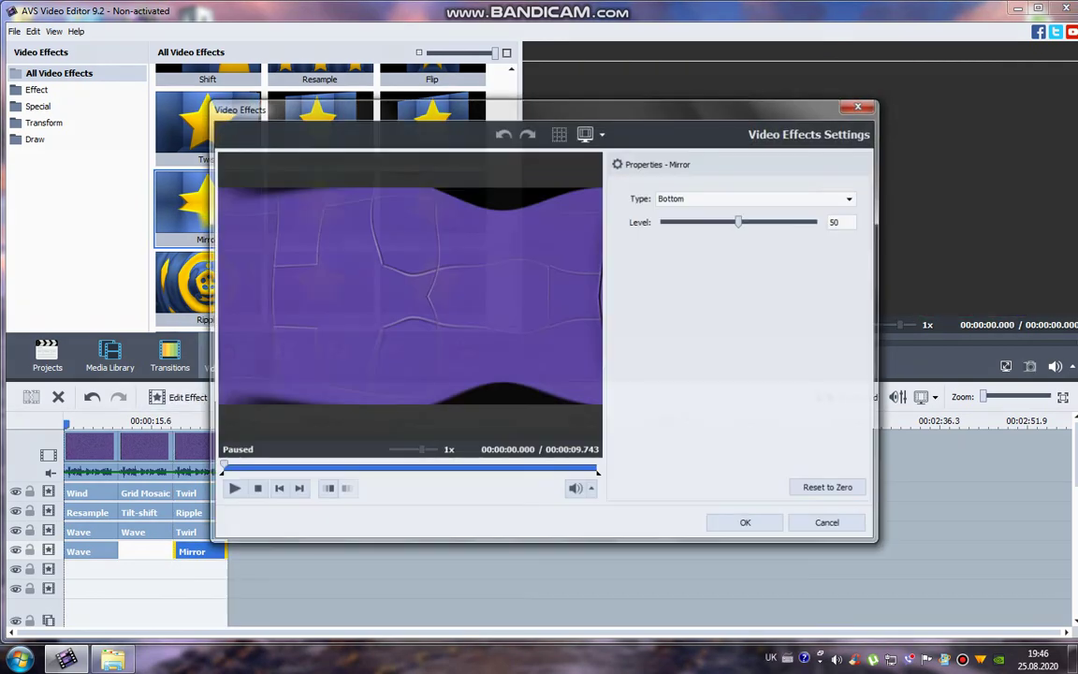
click(758, 198)
click(739, 270)
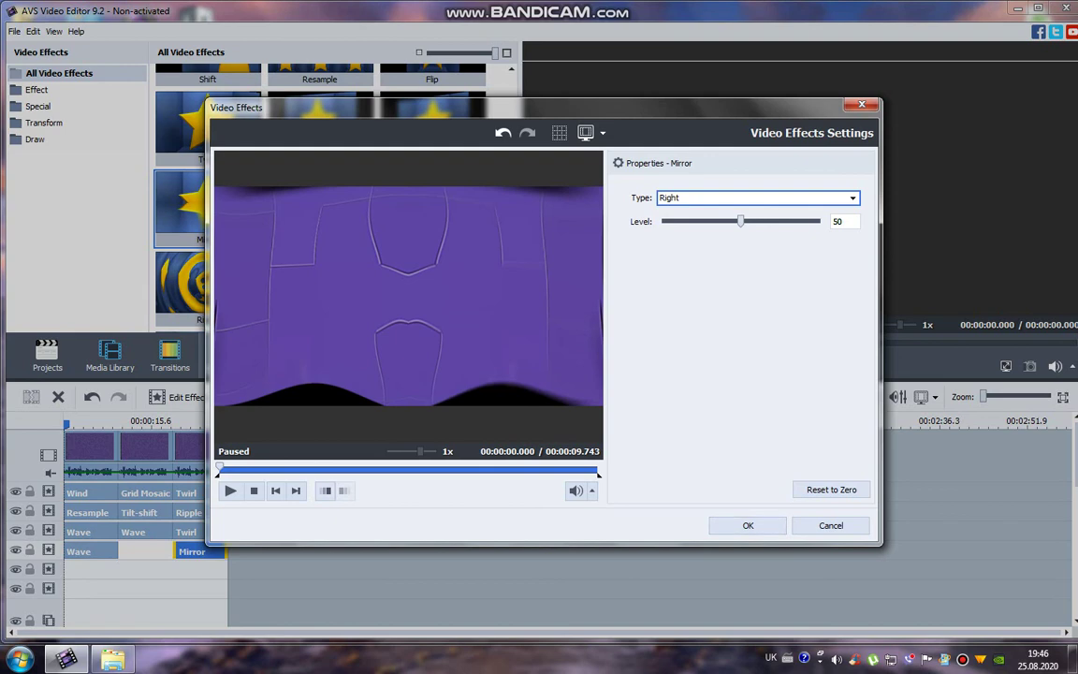
drag(220, 467, 583, 467)
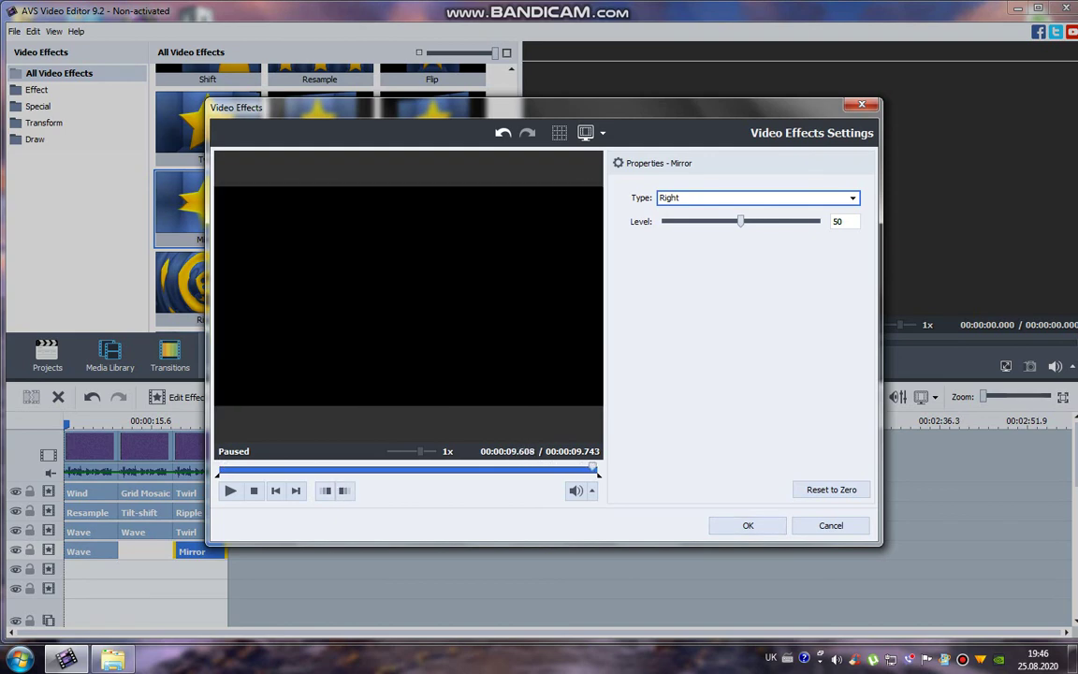
click(748, 525)
Duplicate the Mirror effect onto the fifth effect line over the third clip and set the copy's type to Left.
right_click(217, 551)
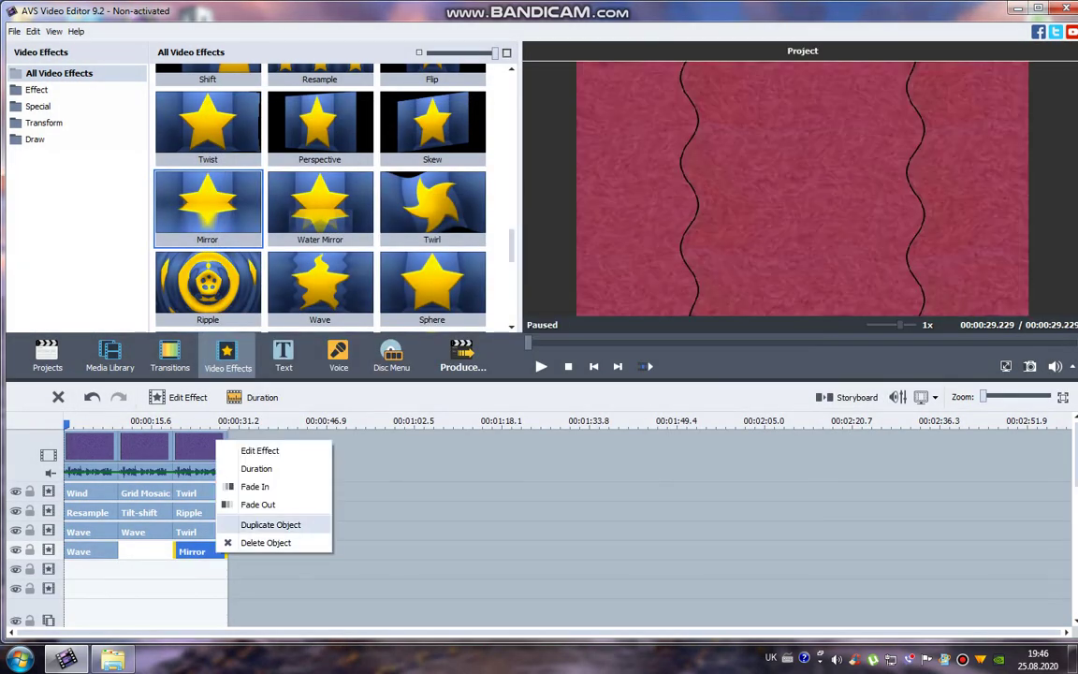
click(267, 524)
drag(232, 587, 196, 571)
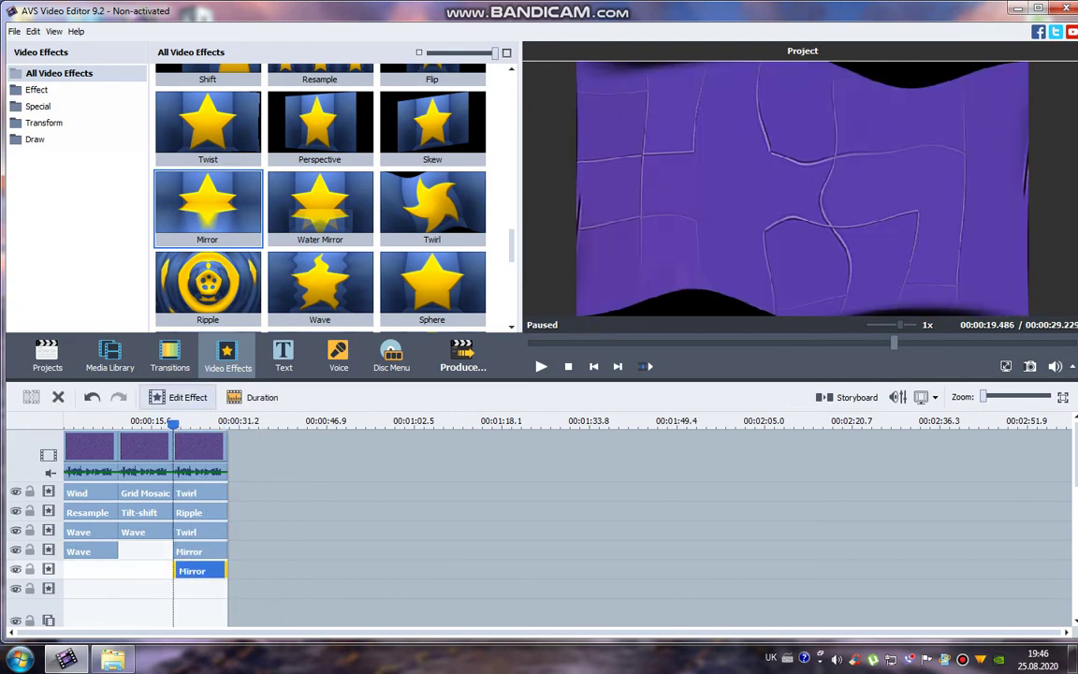
double_click(196, 571)
click(758, 198)
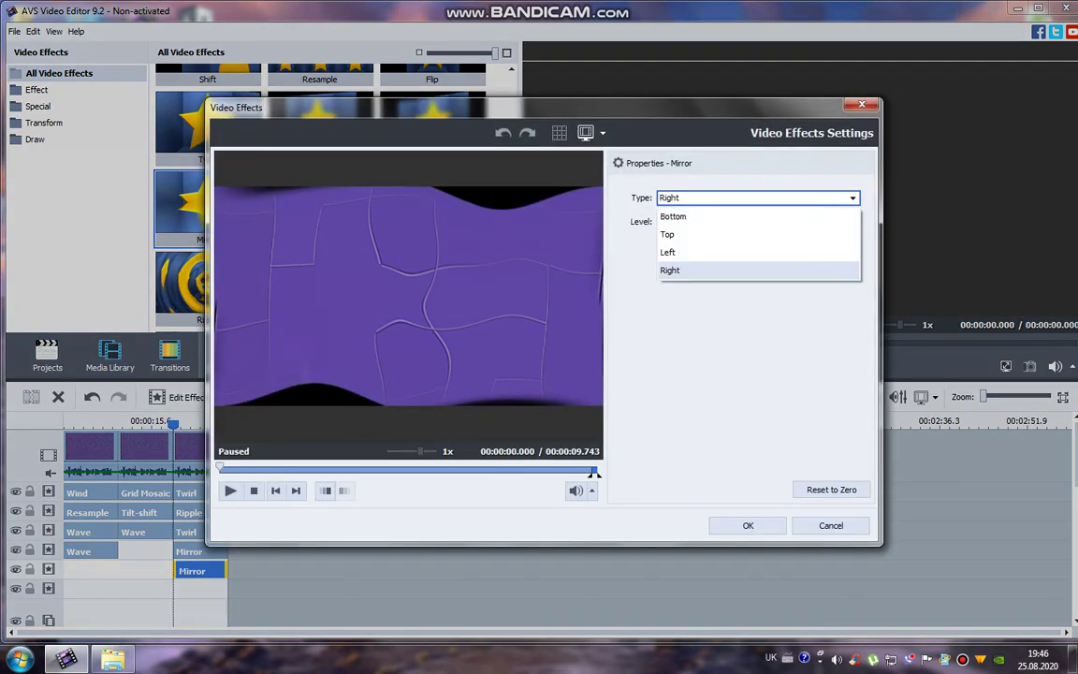
click(740, 251)
click(748, 526)
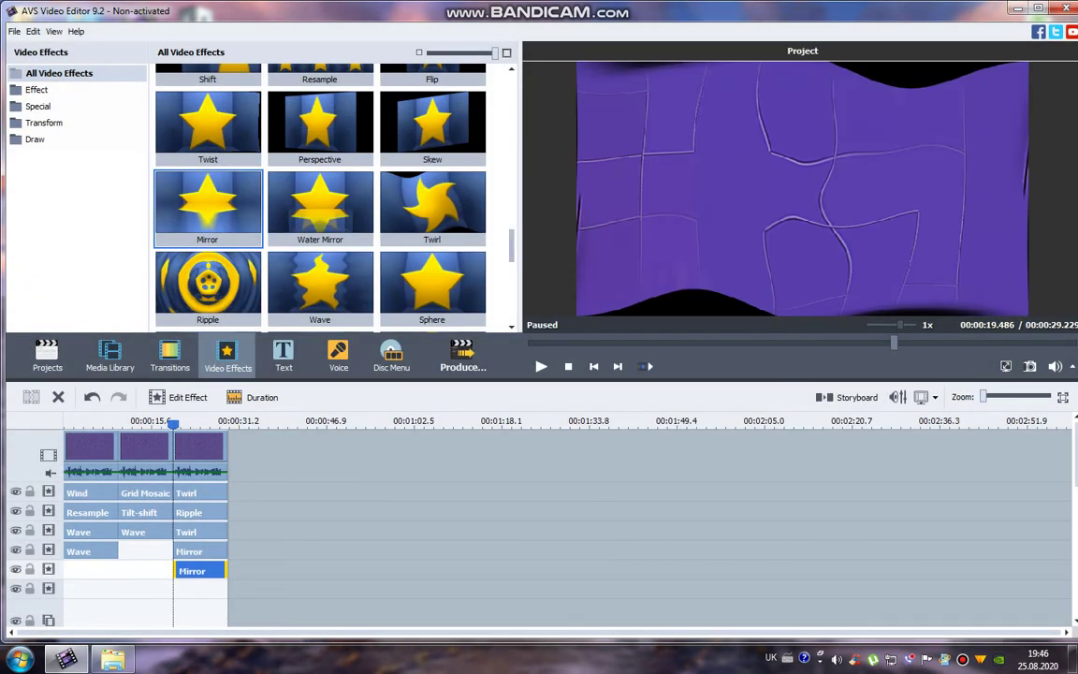
Add the Warm Glow effect over the third clip on the sixth effect line and trim it to that clip's length.
scroll(321, 197, up, 5)
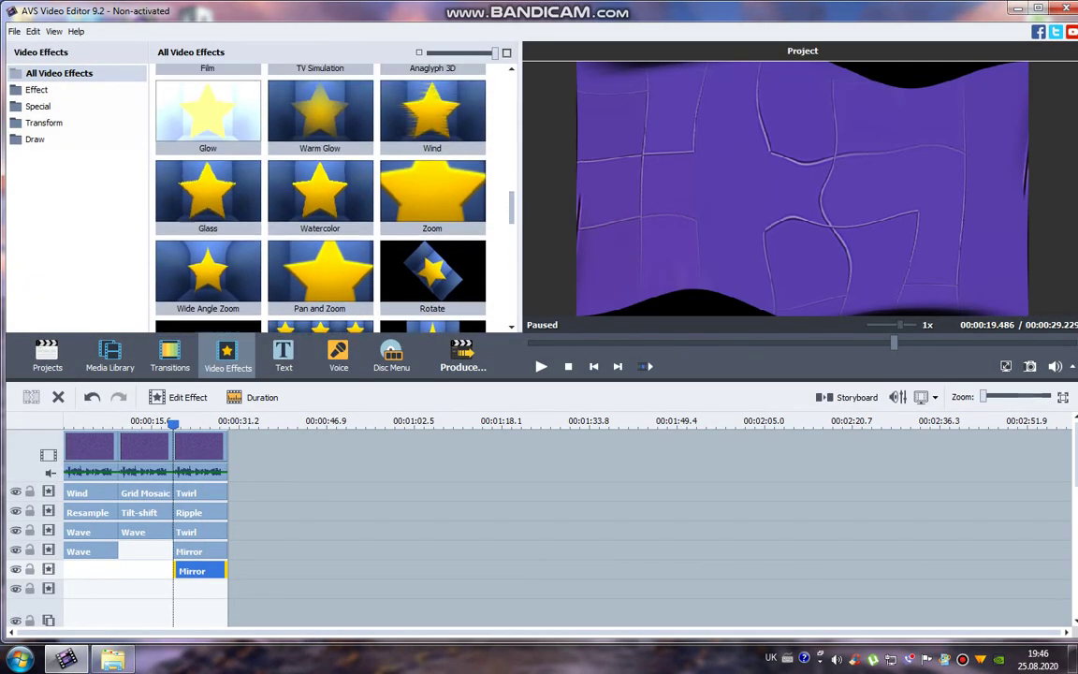
scroll(320, 196, up, 1)
drag(320, 215, 241, 592)
drag(229, 590, 227, 590)
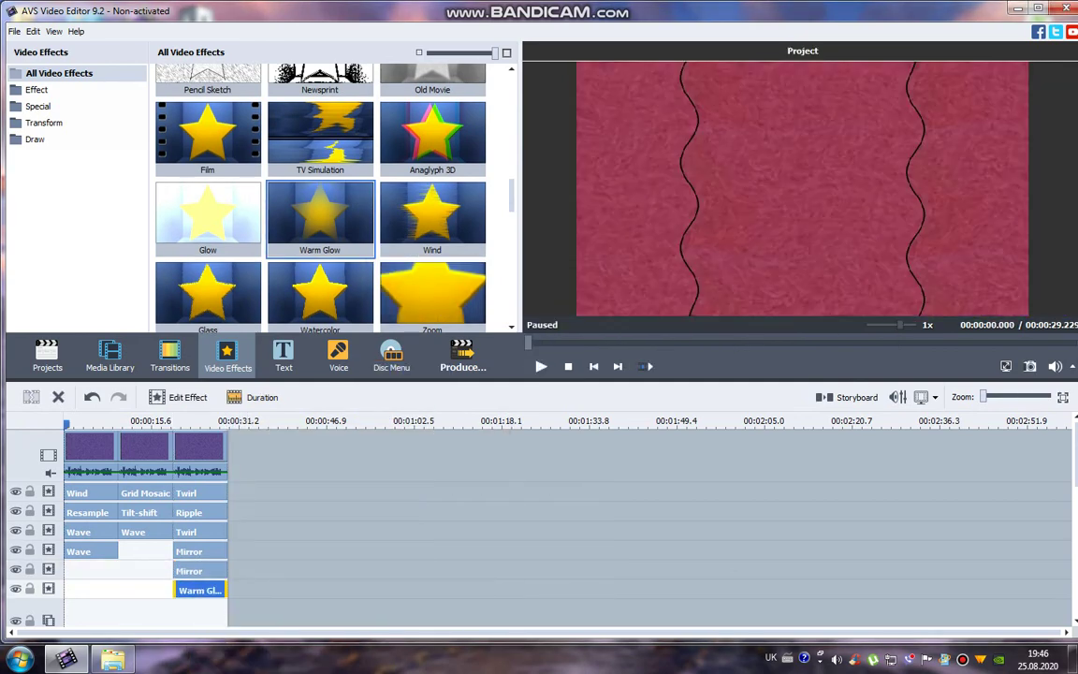
Color-correct the third clip with a hue of -145 and a slightly raised gamma.
click(199, 449)
click(289, 398)
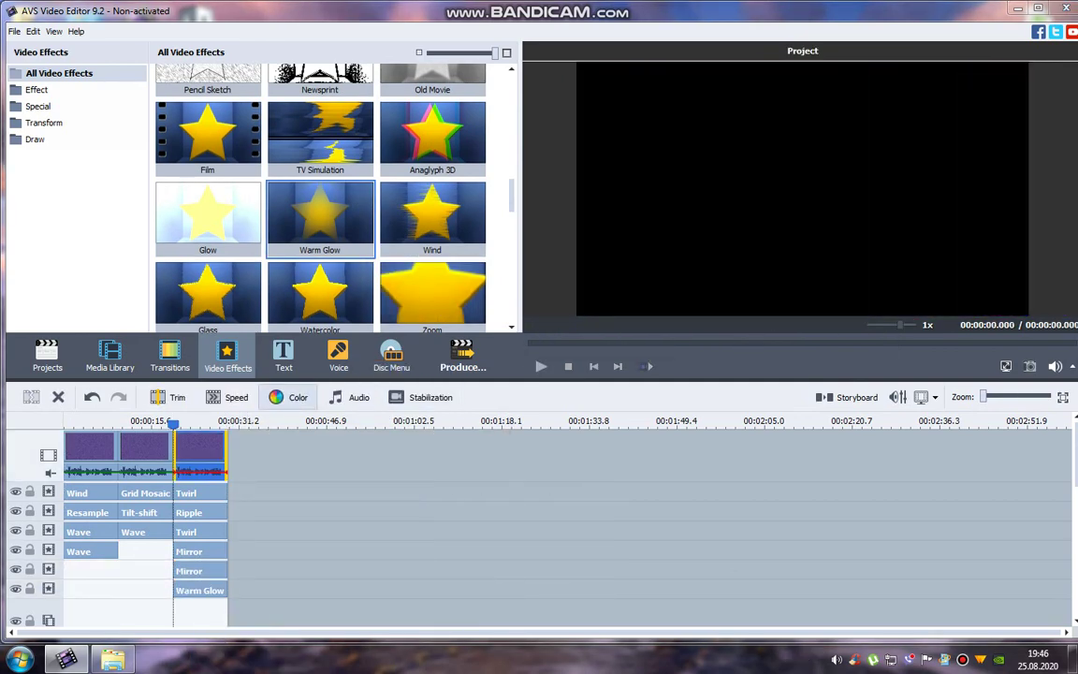
click(289, 397)
drag(743, 413, 692, 413)
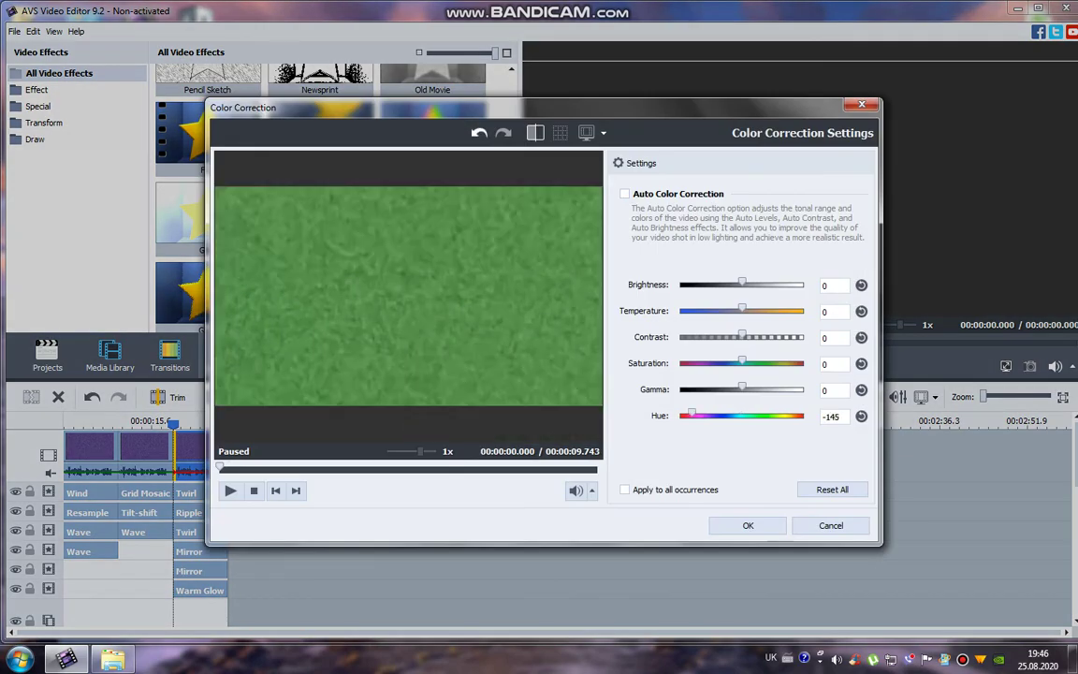
drag(742, 386, 747, 387)
click(748, 525)
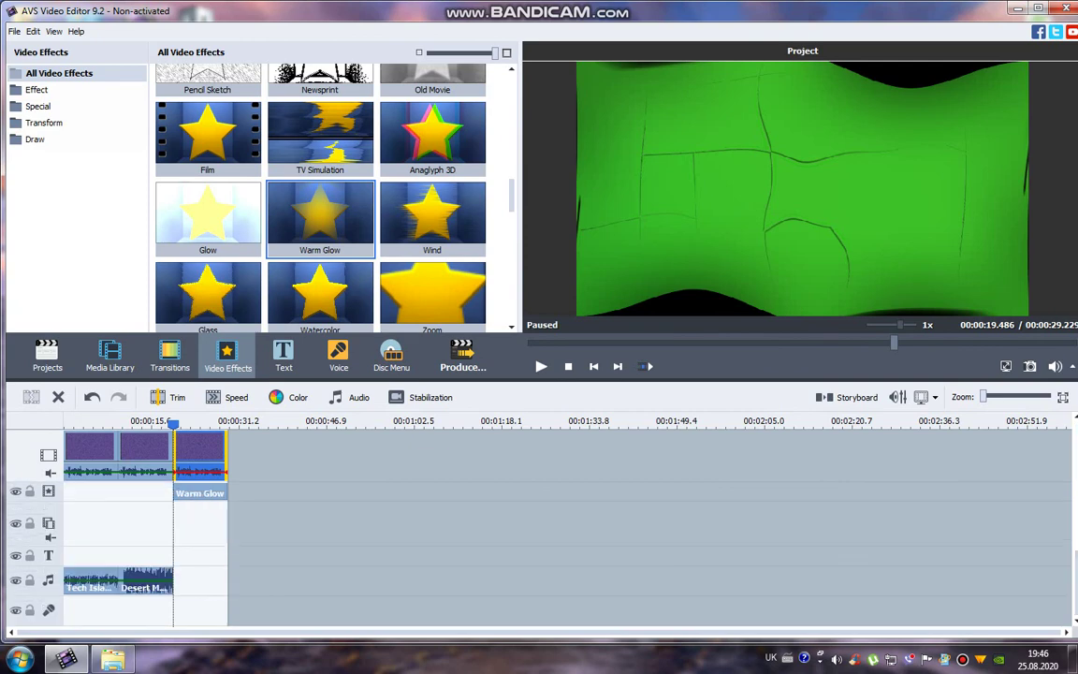
Add the Sequence #1595851 audio to the music line under the third clip and shorten it to that clip's length.
click(111, 356)
drag(433, 102, 243, 646)
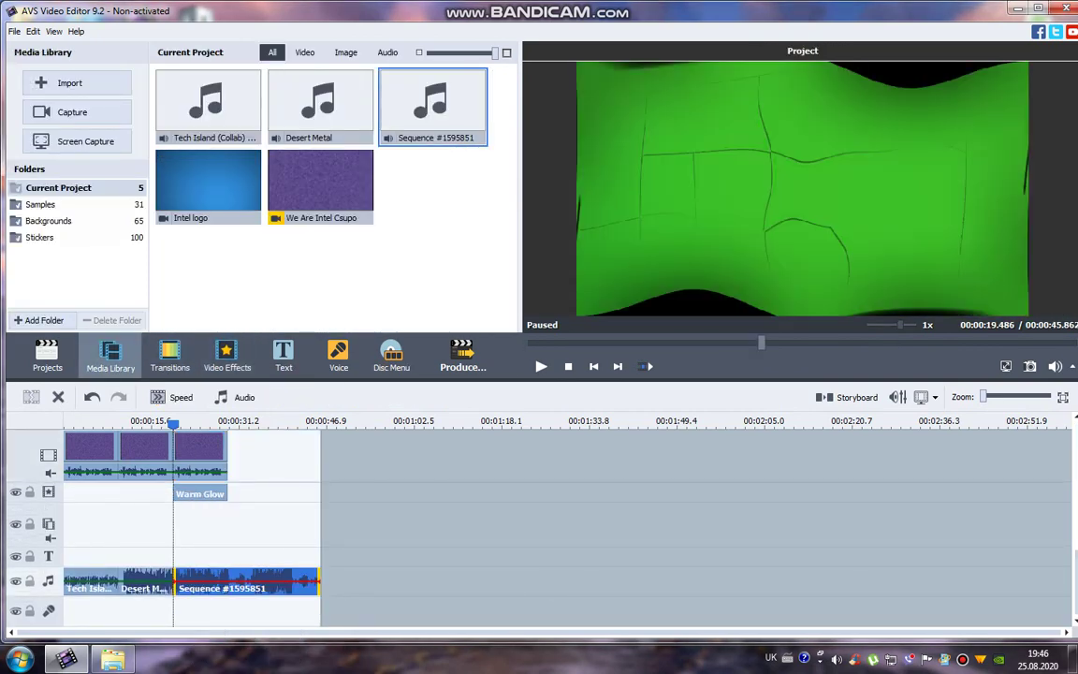
drag(320, 581, 227, 581)
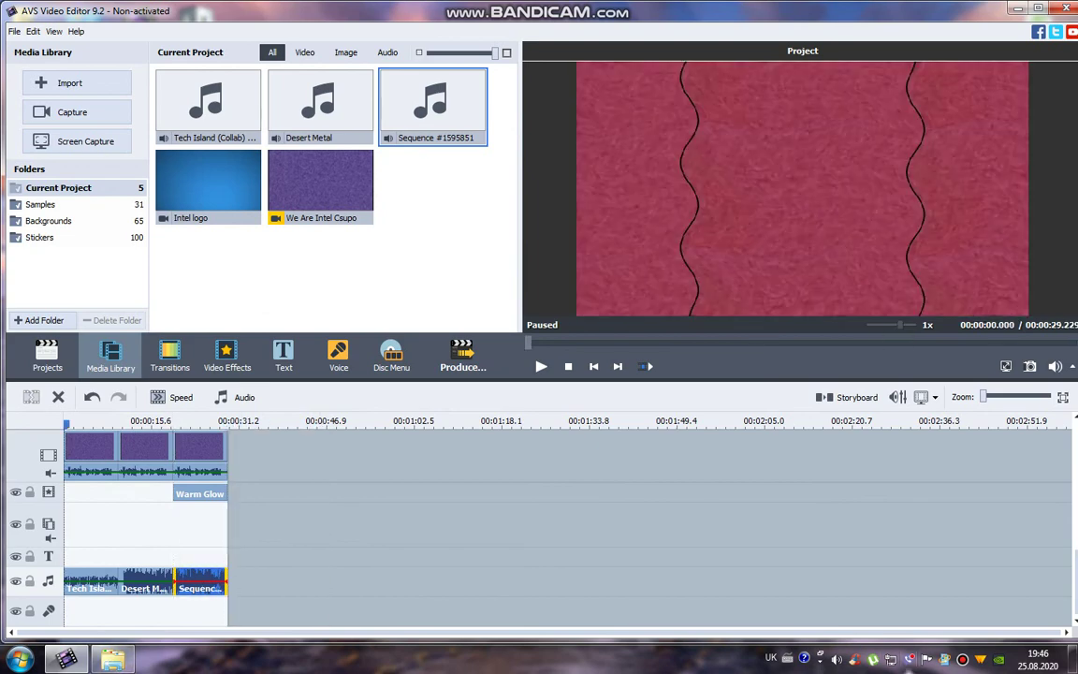